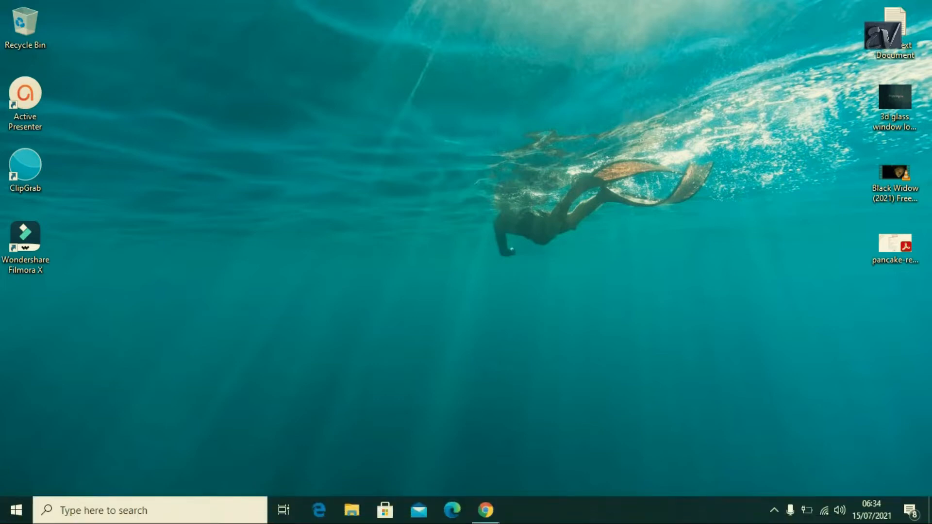
Open Canva in Chrome and create a new design with a custom size of 3840 × 2160 px
{"action": "left_click", "coordinate": [487, 511]}
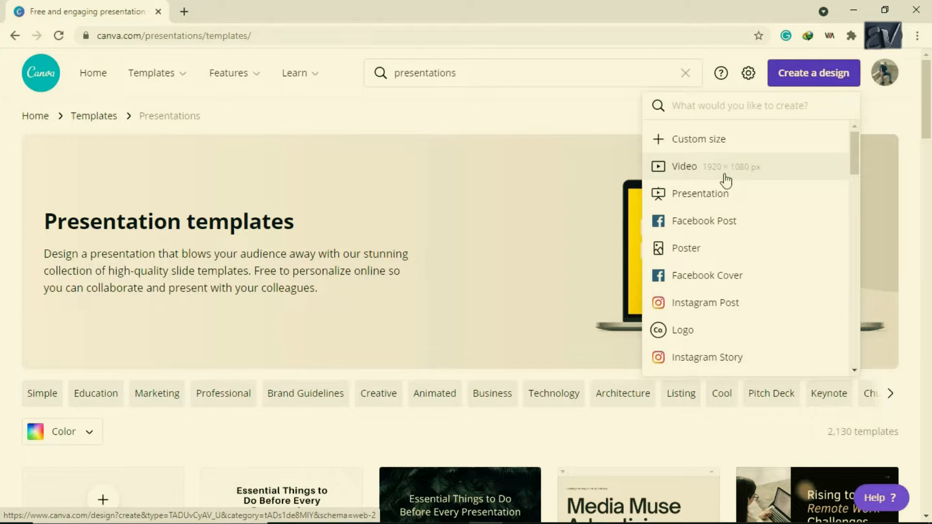
{"action": "left_click", "coordinate": [717, 150]}
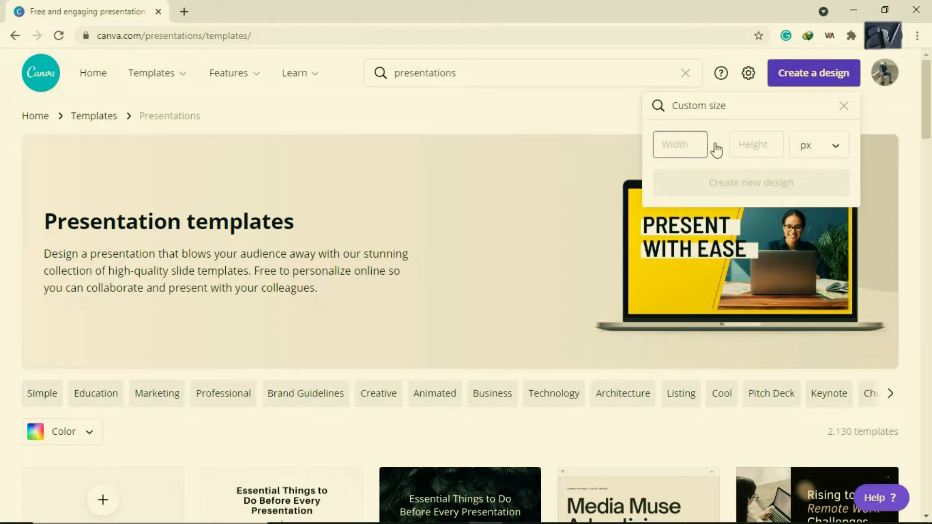
{"action": "type", "text": "3840"}
{"action": "left_click", "coordinate": [756, 144]}
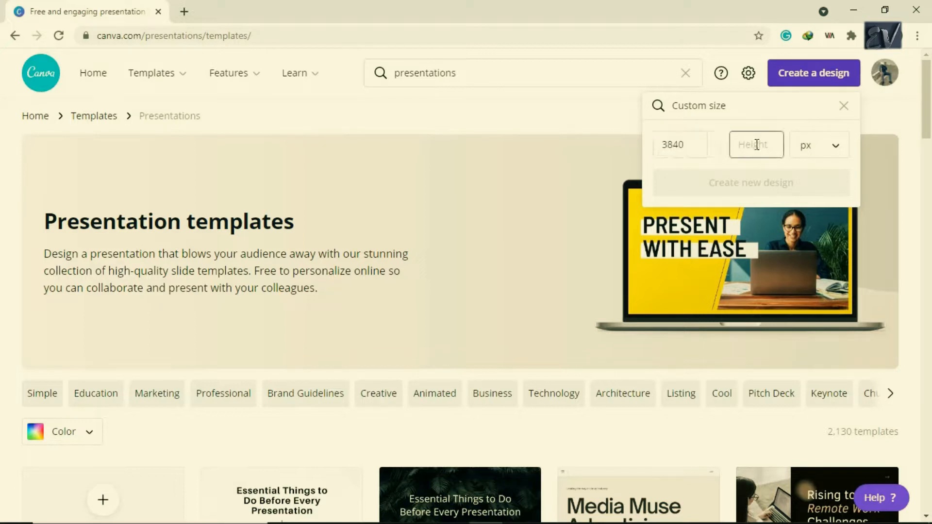
{"action": "type", "text": "2160"}
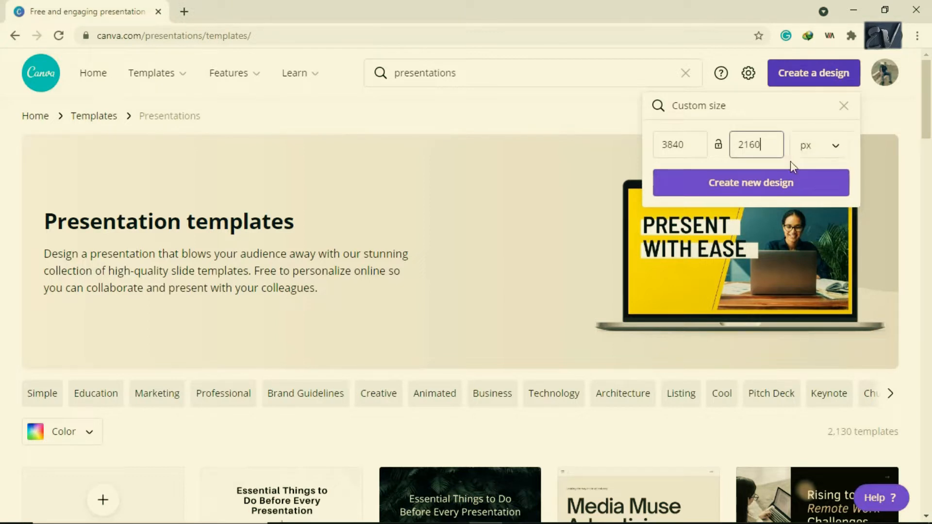
{"action": "left_click", "coordinate": [776, 189]}
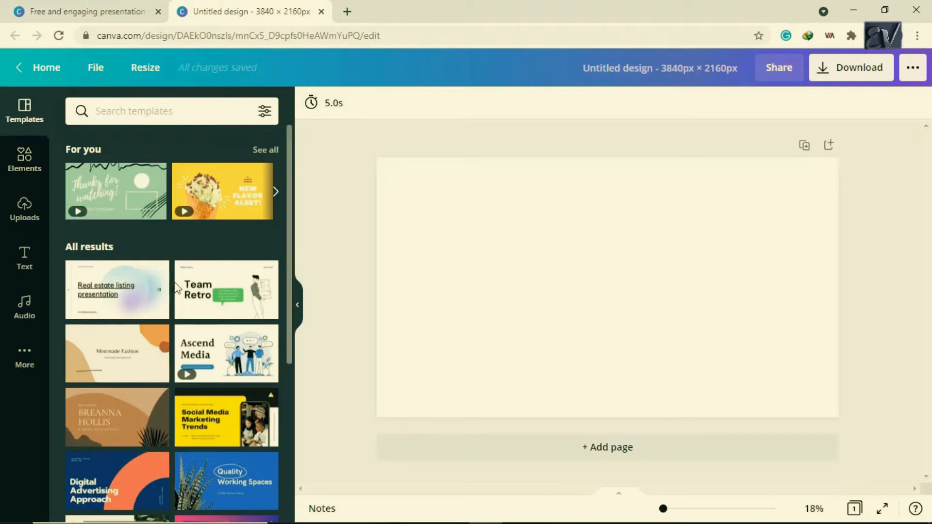
Apply the green "Thanks for watching!" template to the blank page and look into the yellow ice cream template
{"action": "left_click", "coordinate": [35, 170]}
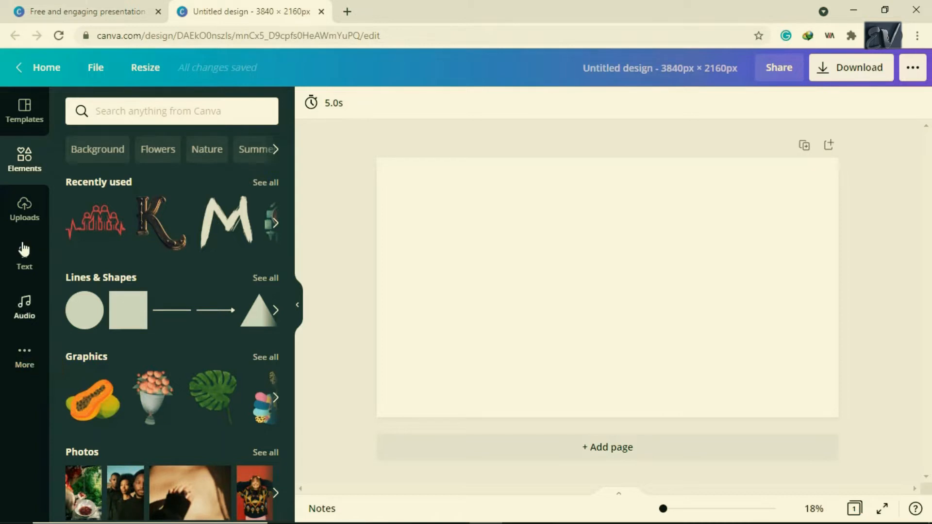
{"action": "left_click", "coordinate": [27, 114]}
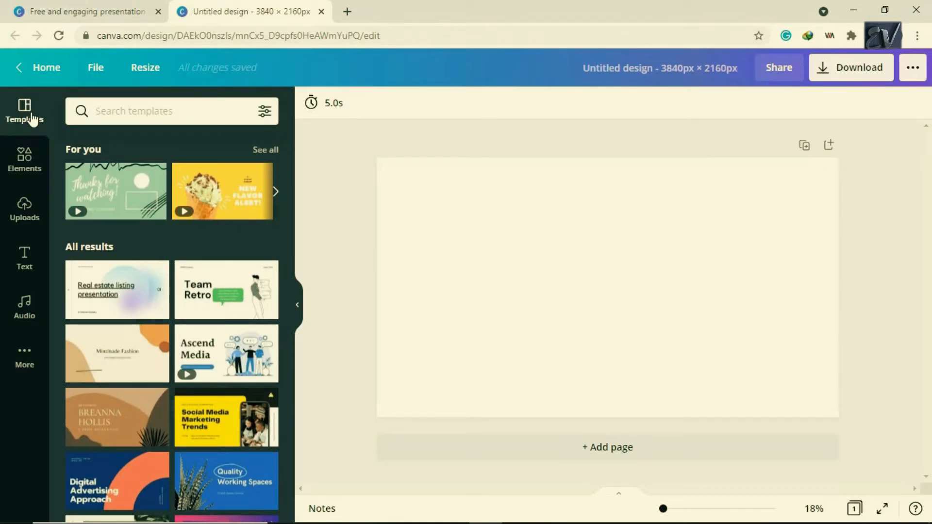
{"action": "mouse_move", "coordinate": [116, 195]}
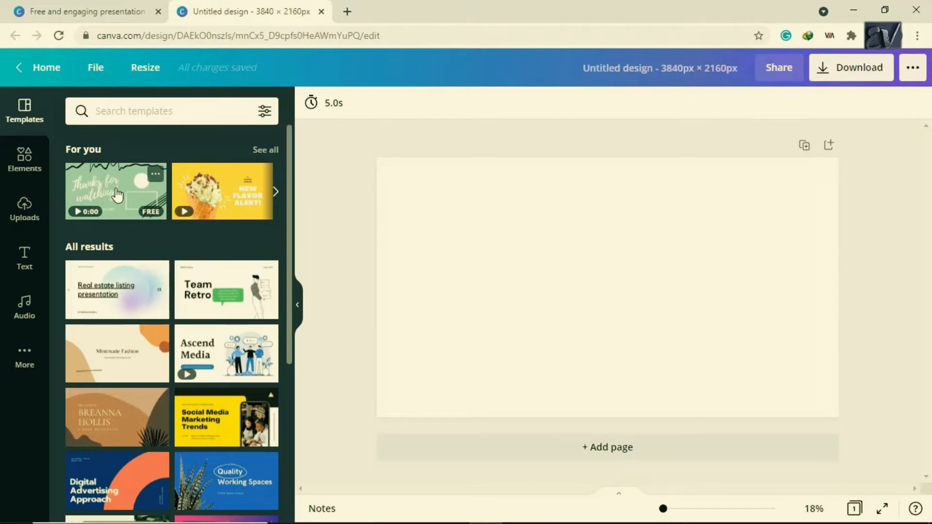
{"action": "left_click", "coordinate": [117, 194]}
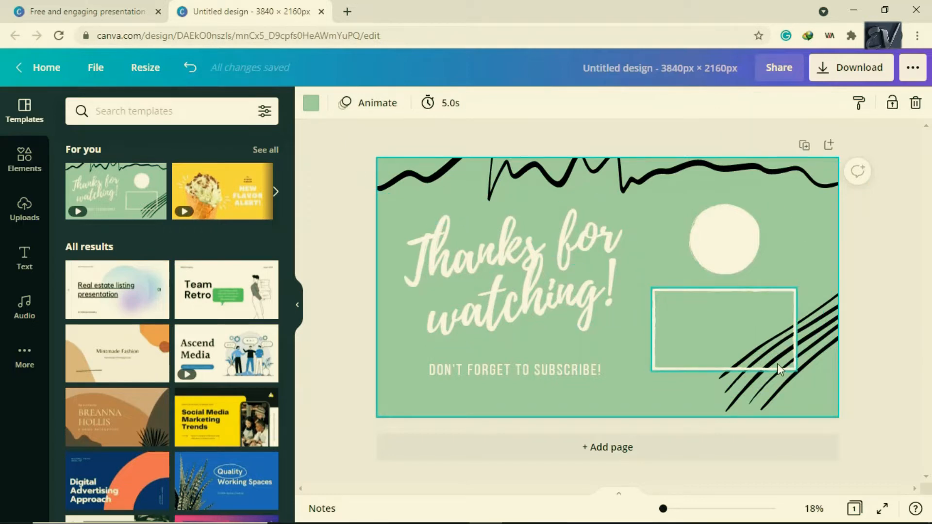
{"action": "left_click", "coordinate": [236, 208]}
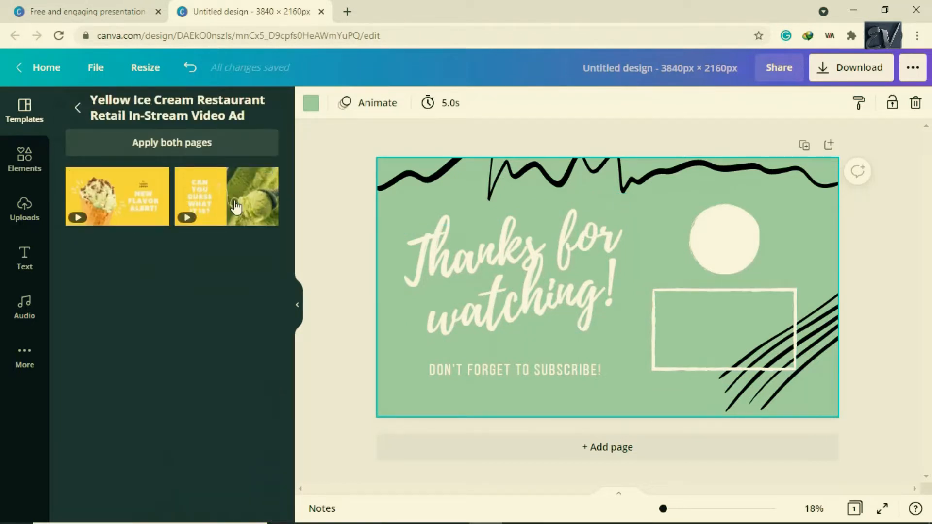
{"action": "left_click", "coordinate": [79, 109]}
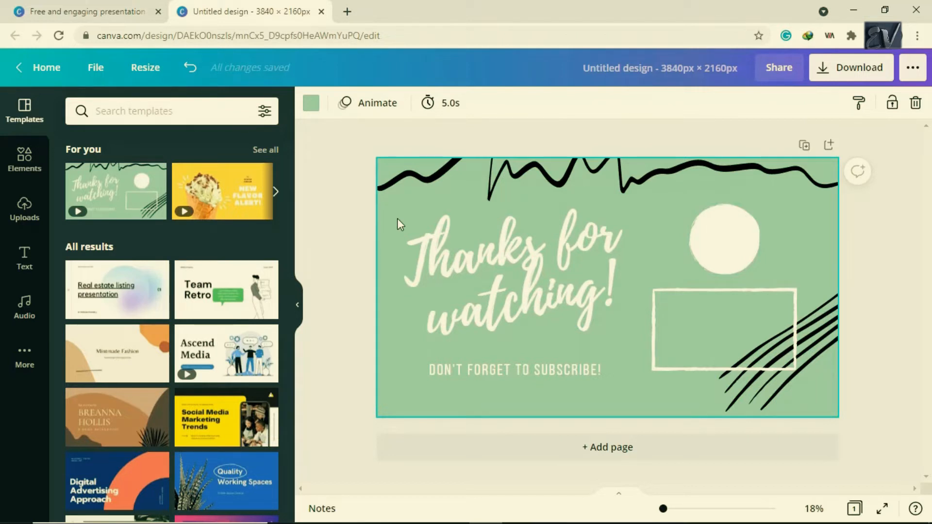
Try black and red for the page background, and set it to the custom orange #FFA216
{"action": "left_click", "coordinate": [311, 103]}
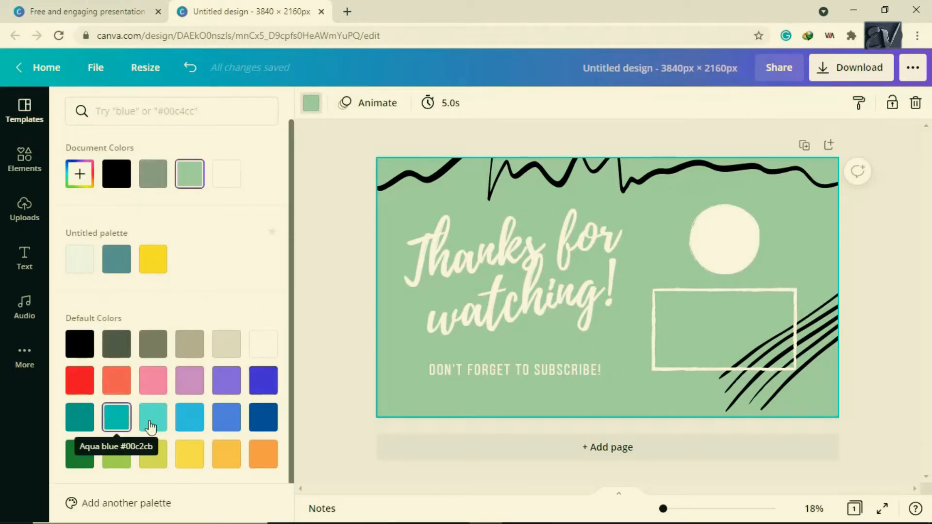
{"action": "left_click", "coordinate": [82, 346]}
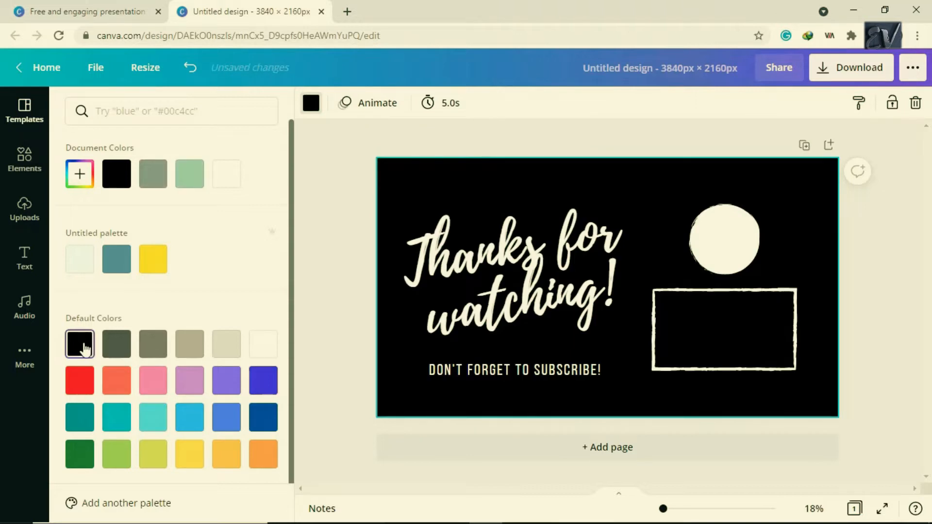
{"action": "left_click", "coordinate": [91, 377]}
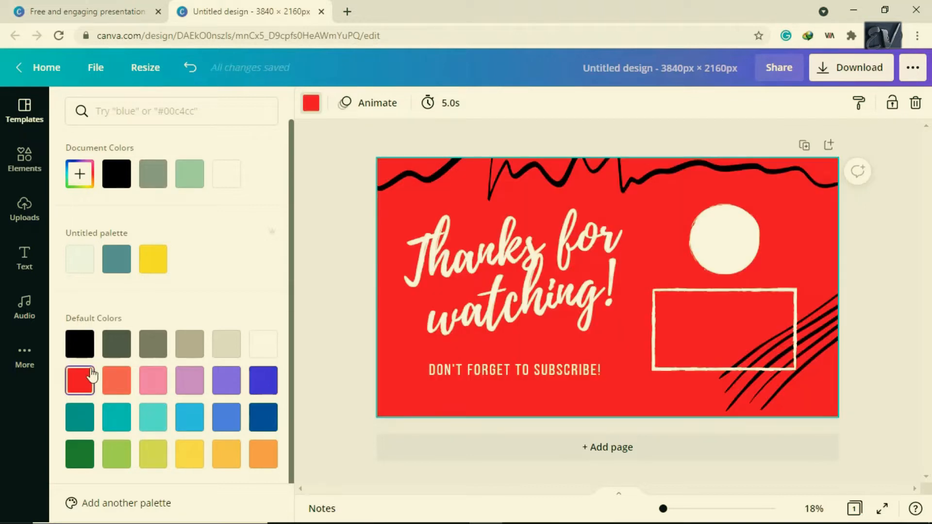
{"action": "left_click", "coordinate": [79, 174]}
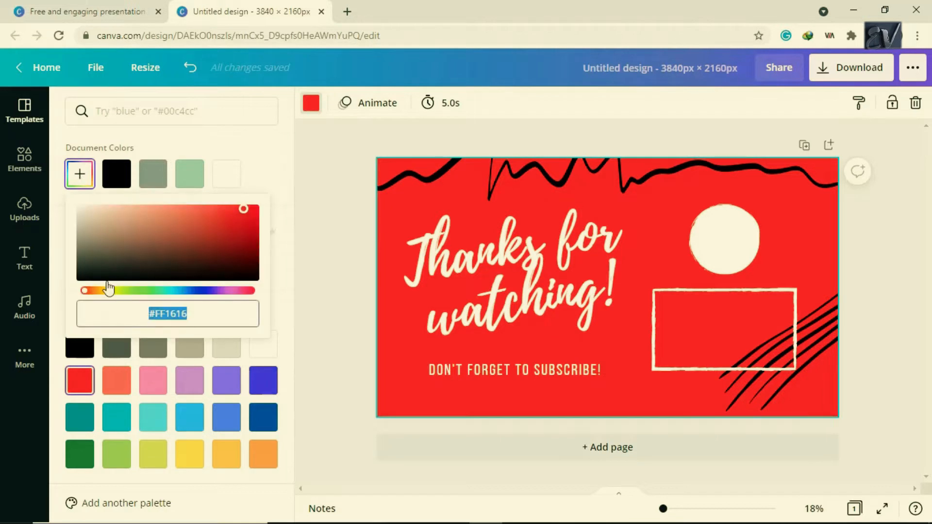
{"action": "left_click", "coordinate": [85, 291]}
{"action": "left_click_drag", "start_coordinate": [87, 297], "coordinate": [103, 298]}
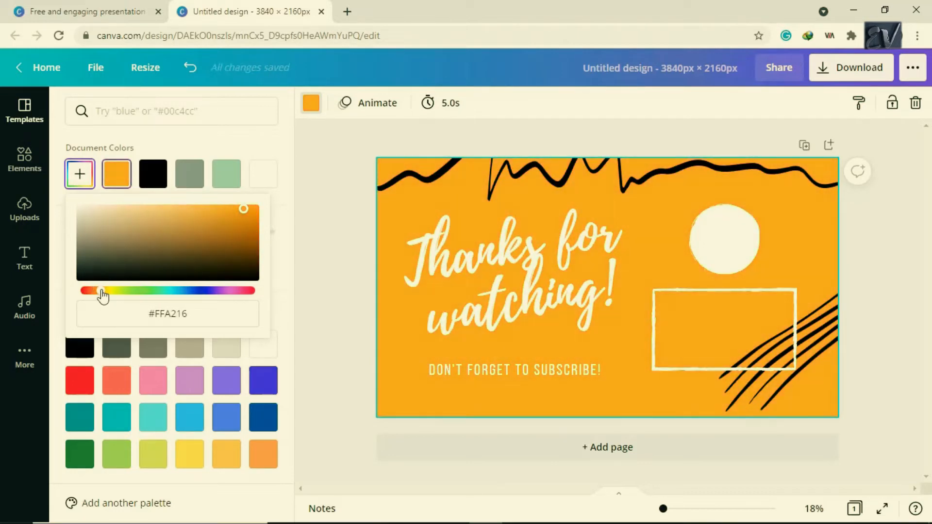
Recolour the wavy line along the page's upper edge to the custom blue #2A77B4
{"action": "left_click", "coordinate": [429, 174]}
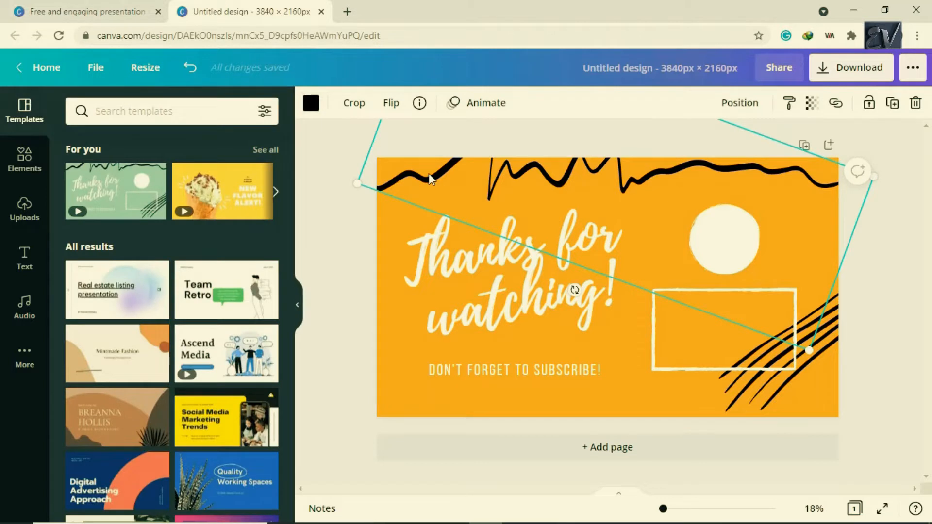
{"action": "left_click", "coordinate": [312, 103]}
{"action": "left_click", "coordinate": [164, 189]}
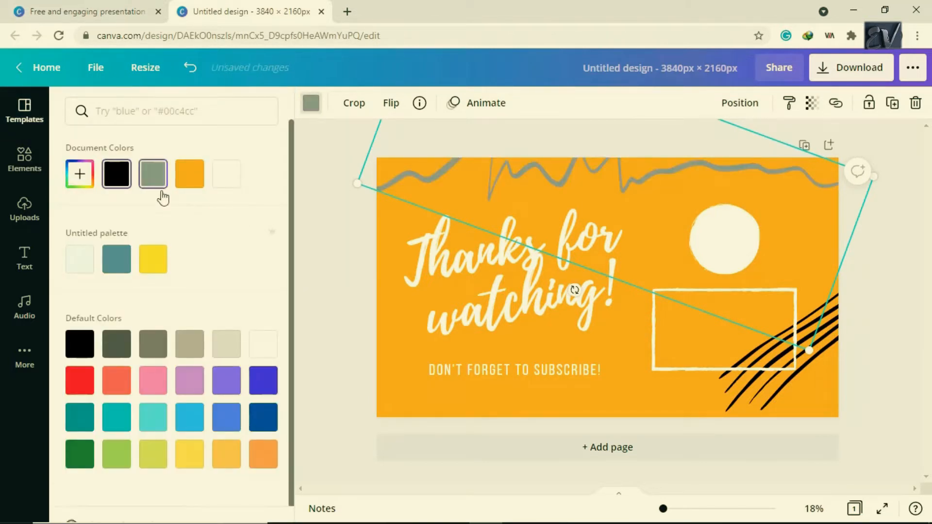
{"action": "left_click", "coordinate": [80, 174]}
{"action": "left_click_drag", "start_coordinate": [106, 239], "coordinate": [226, 235]}
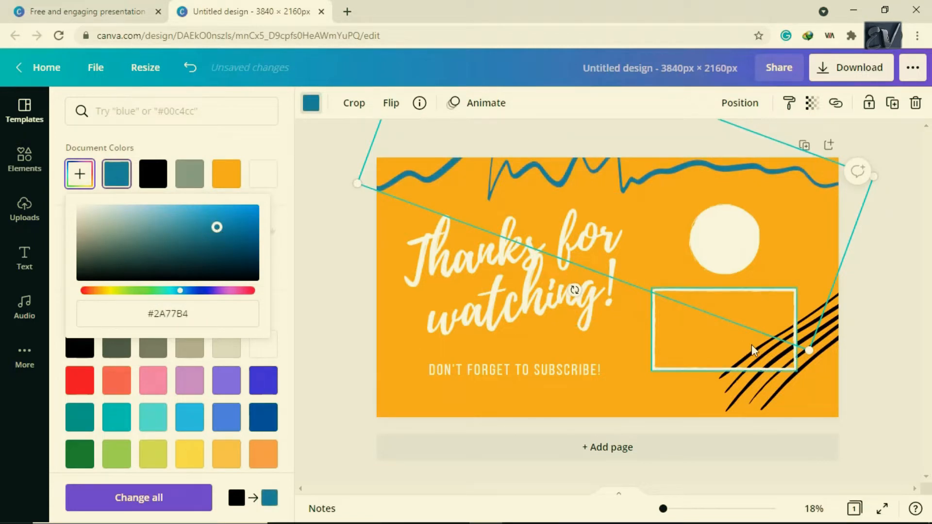
Recolour the diagonal brush strokes in the page's lower corner to the custom reddish brown #944444
{"action": "left_click", "coordinate": [769, 354]}
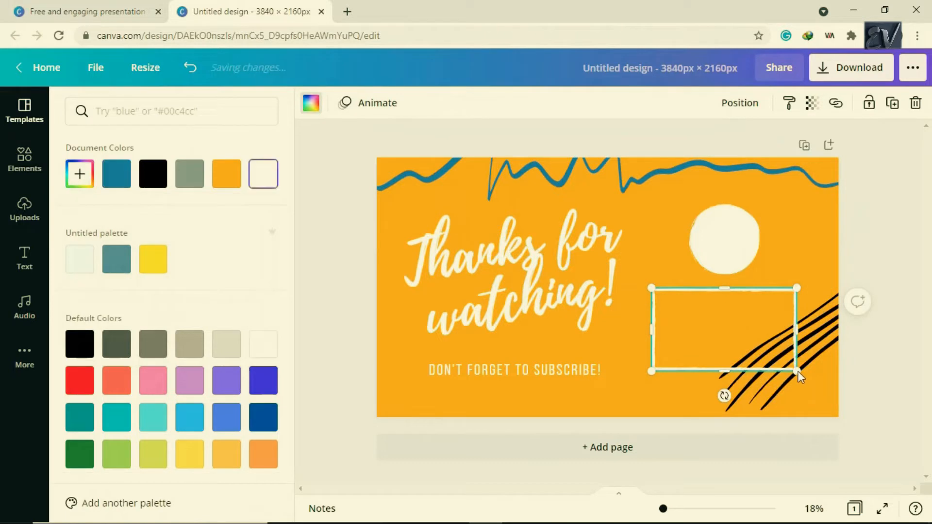
{"action": "double_click", "coordinate": [748, 399]}
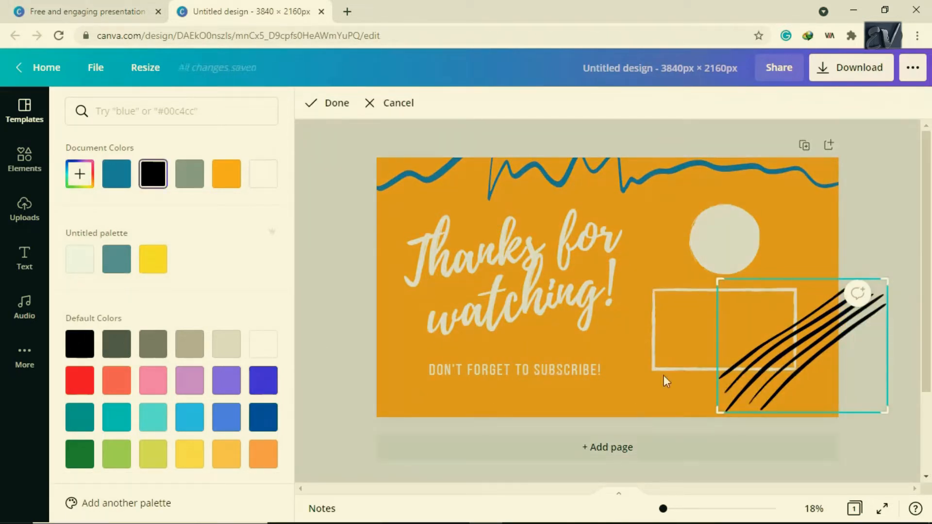
{"action": "left_click", "coordinate": [80, 174]}
{"action": "left_click_drag", "start_coordinate": [87, 279], "coordinate": [176, 238]}
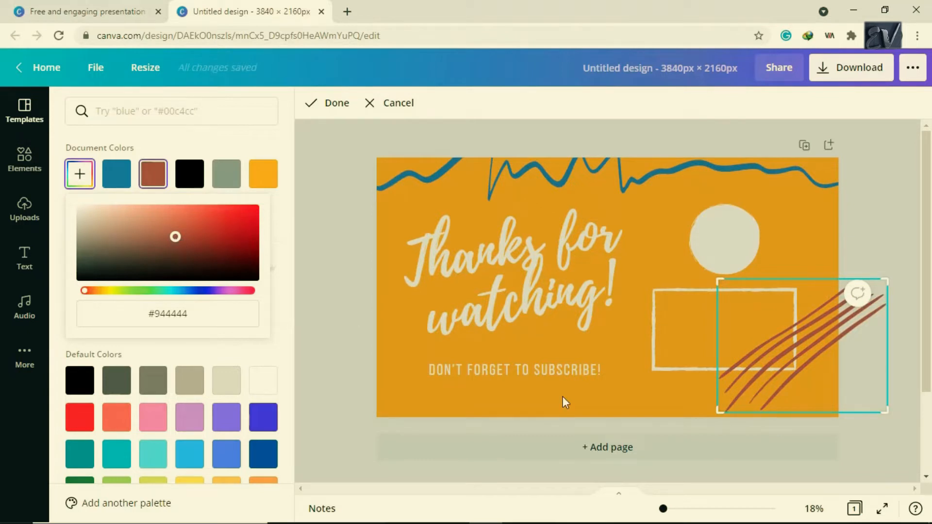
{"action": "left_click", "coordinate": [563, 396]}
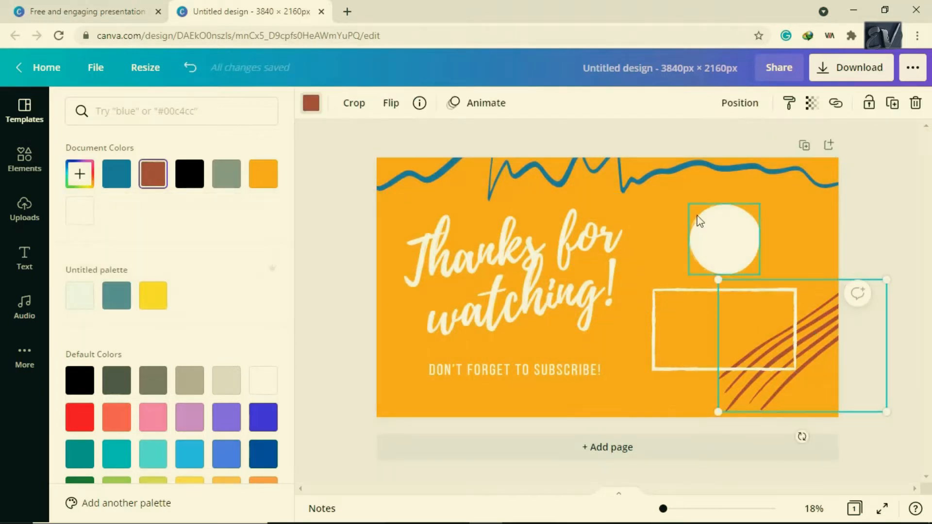
{"action": "left_click", "coordinate": [896, 209]}
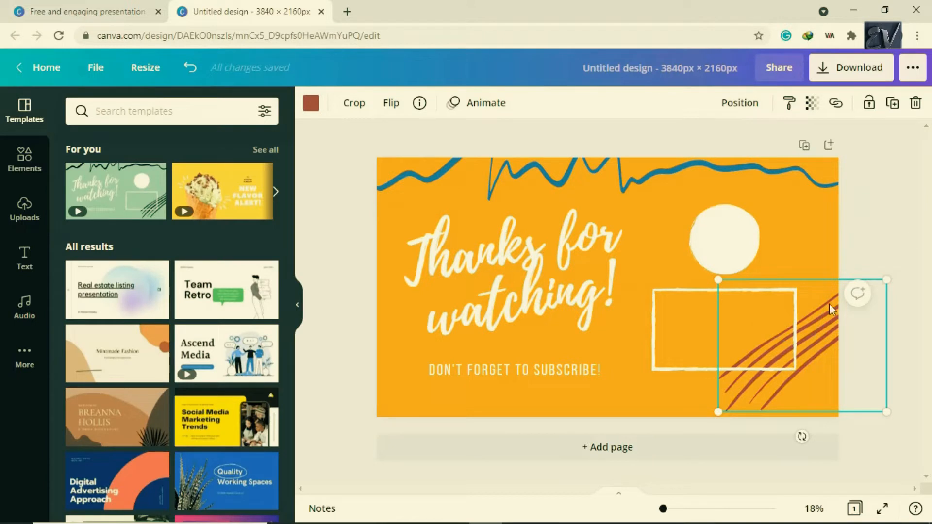
{"action": "left_click", "coordinate": [575, 337]}
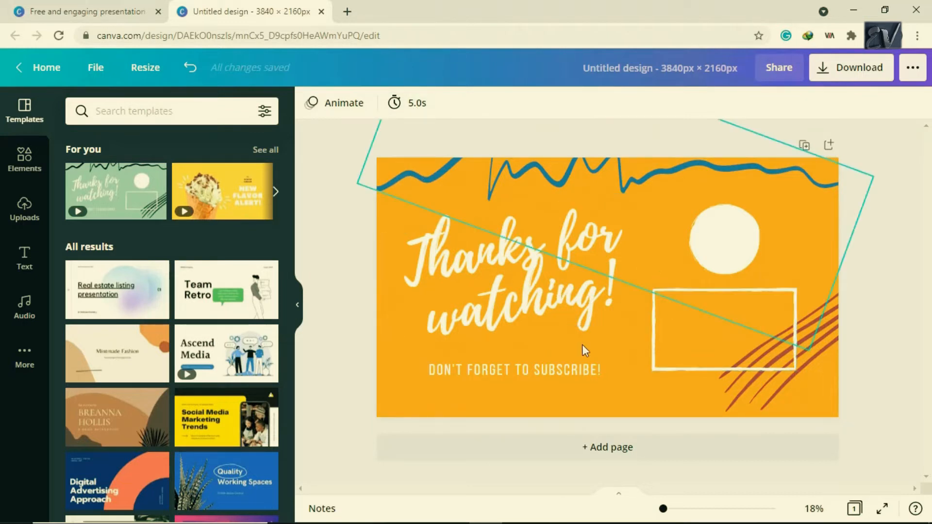
Apply the Baseline page animation to the thank-you page and play a preview of the design
{"action": "left_click", "coordinate": [352, 109]}
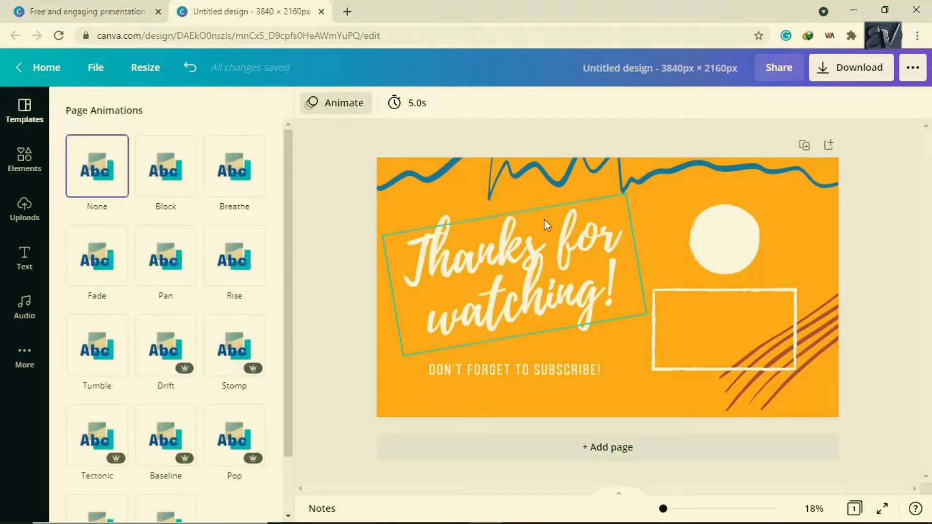
{"action": "left_click", "coordinate": [160, 188]}
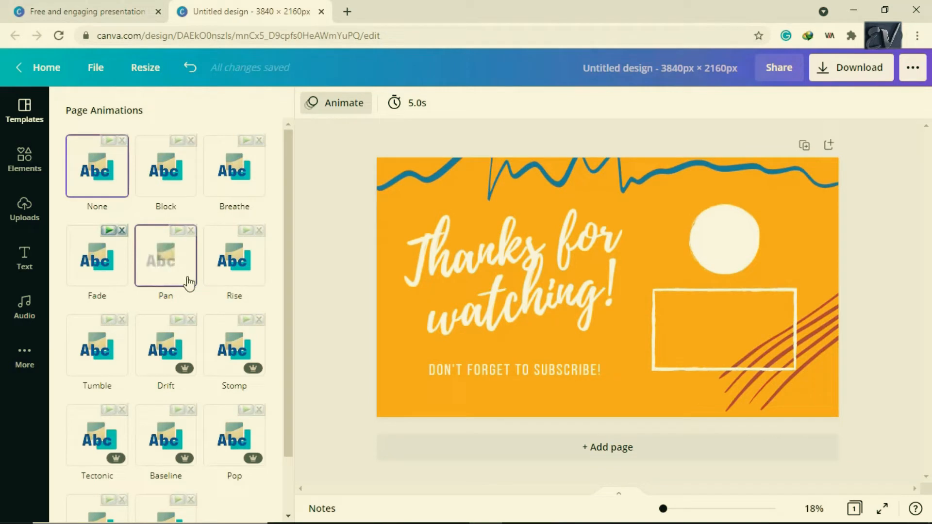
{"action": "left_click_drag", "start_coordinate": [291, 271], "coordinate": [287, 385]}
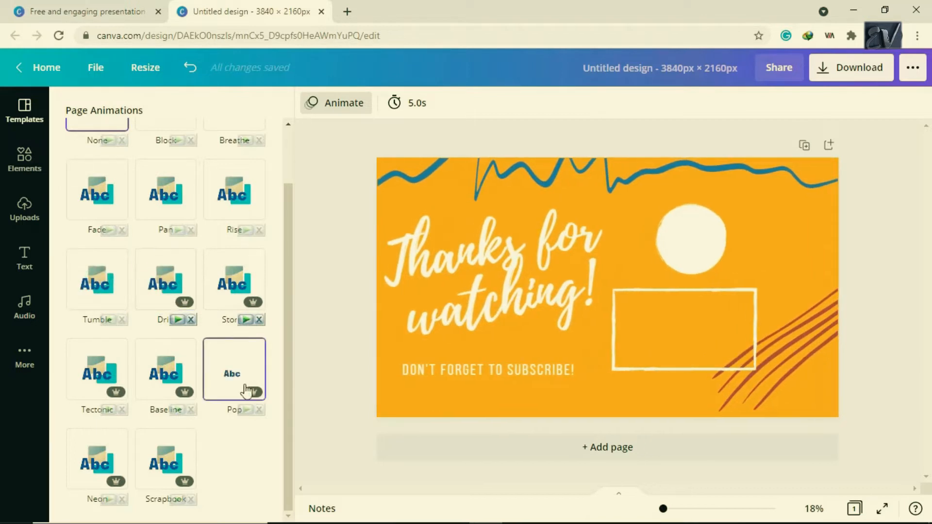
{"action": "left_click", "coordinate": [176, 376]}
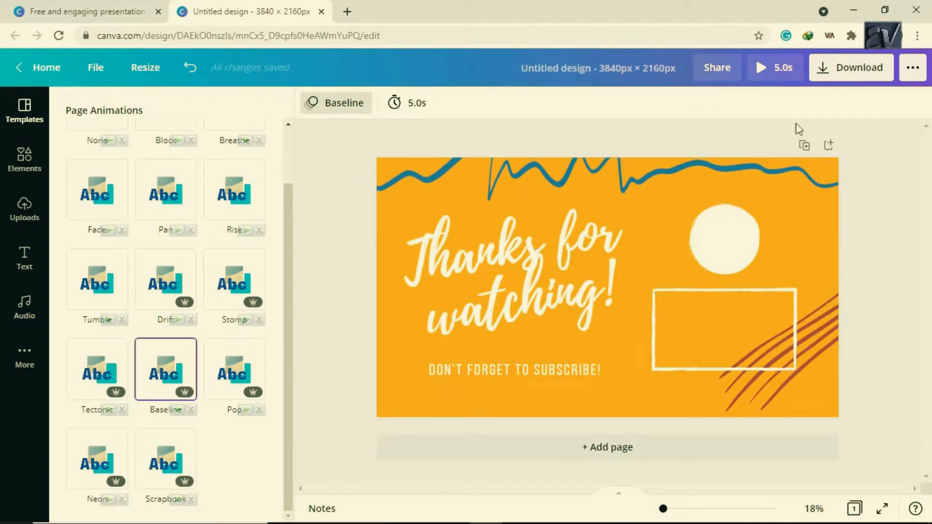
{"action": "left_click", "coordinate": [762, 78]}
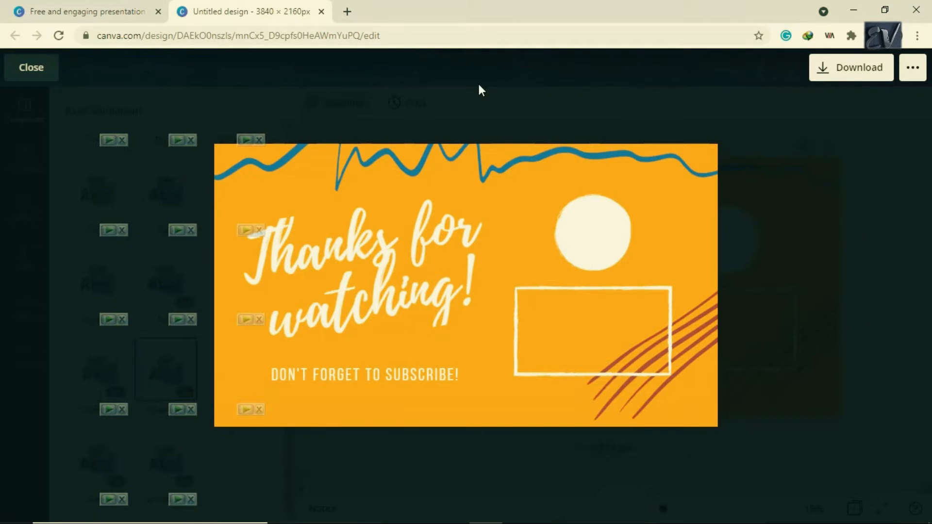
{"action": "left_click", "coordinate": [36, 68]}
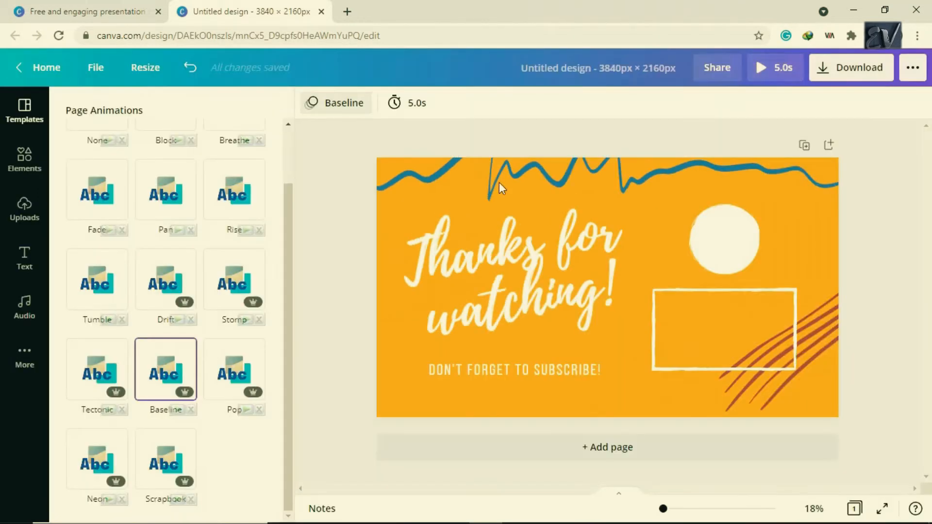
Add a second page to the design and delete its orange background
{"action": "left_click", "coordinate": [31, 112]}
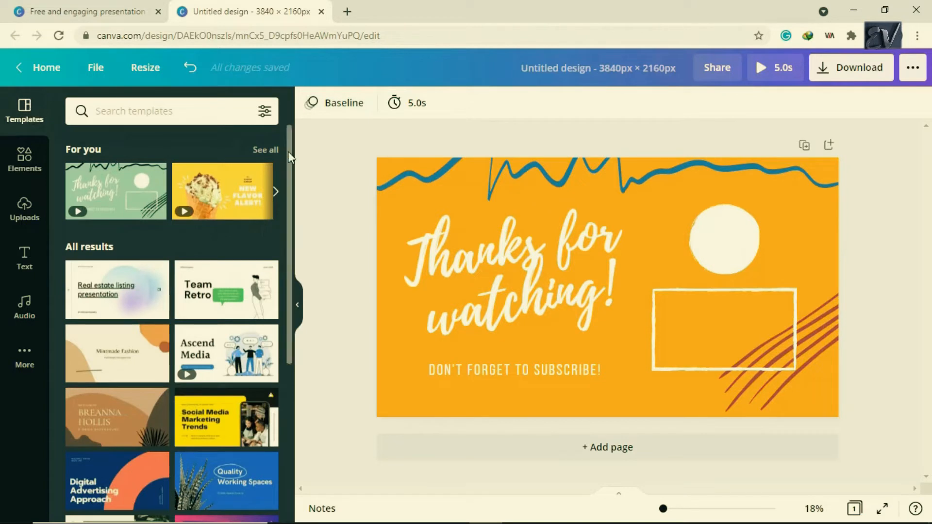
{"action": "left_click", "coordinate": [593, 447]}
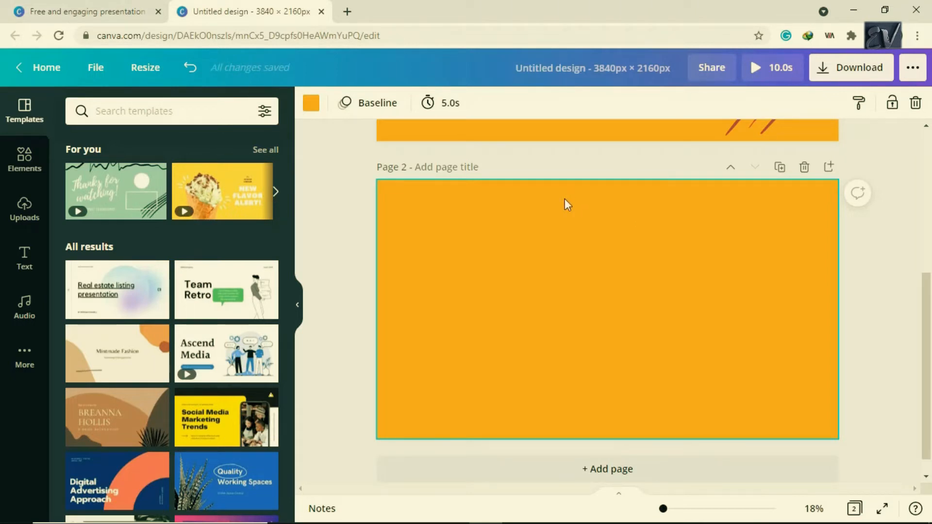
{"action": "right_click", "coordinate": [543, 203]}
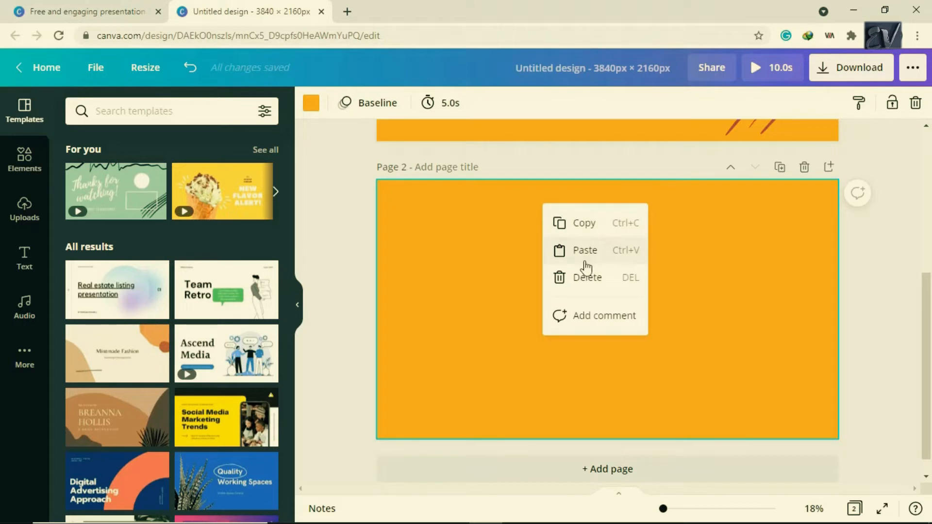
{"action": "left_click", "coordinate": [590, 285]}
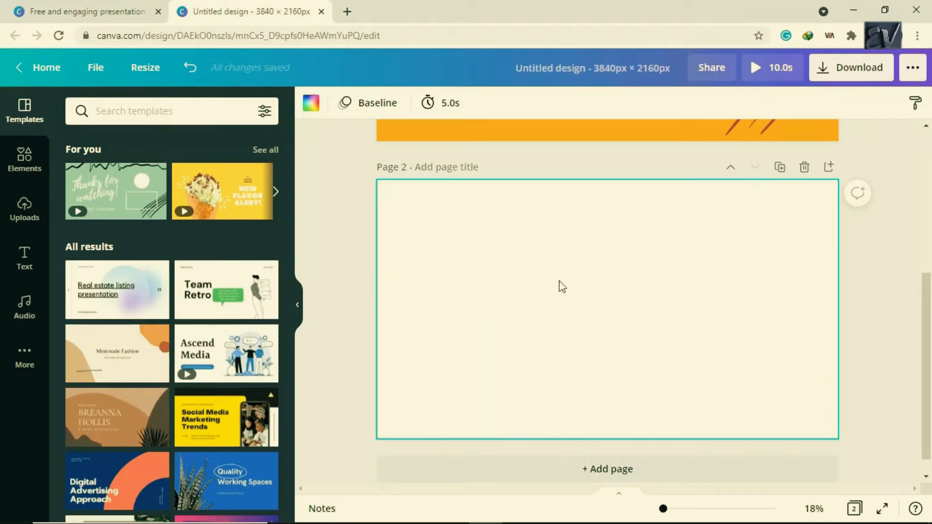
Search the templates for "youtube outro" and apply the black crumpled-paper design with the torn edge to page 2
{"action": "left_click", "coordinate": [207, 111]}
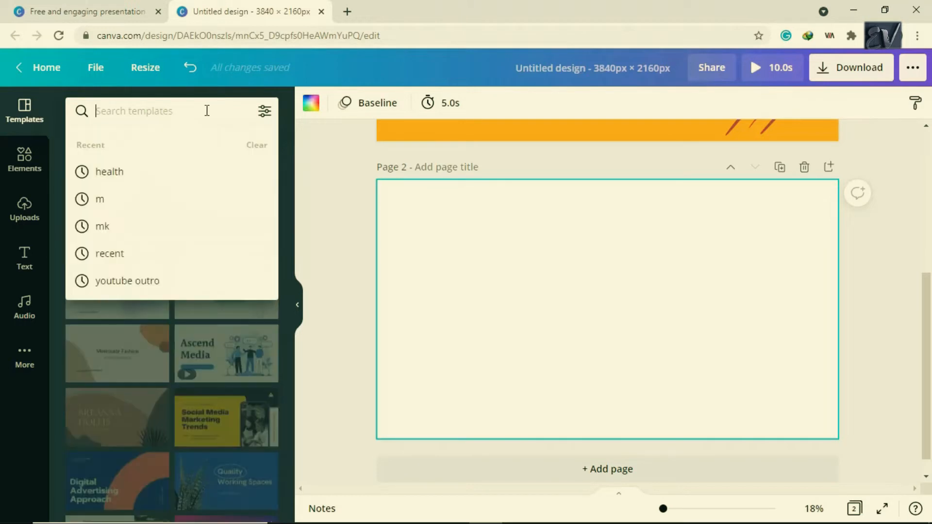
{"action": "type", "text": "youtube"}
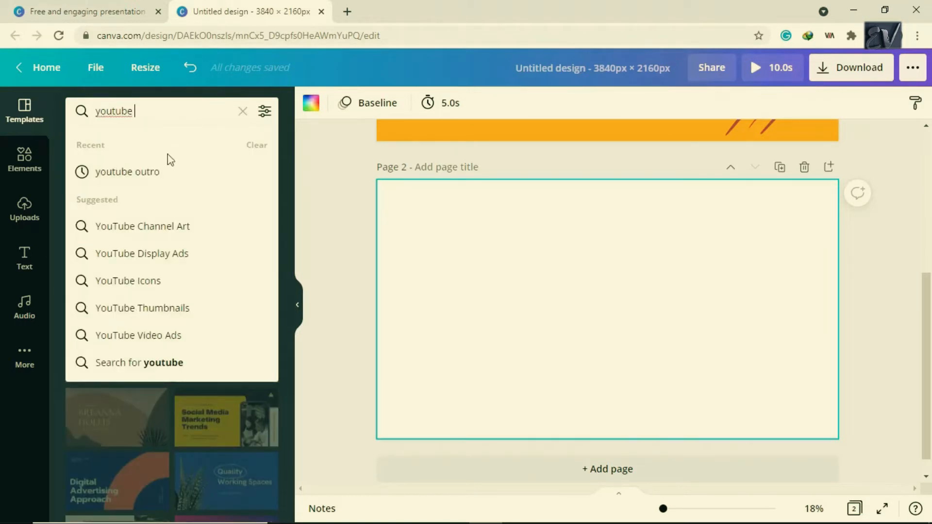
{"action": "left_click", "coordinate": [156, 173]}
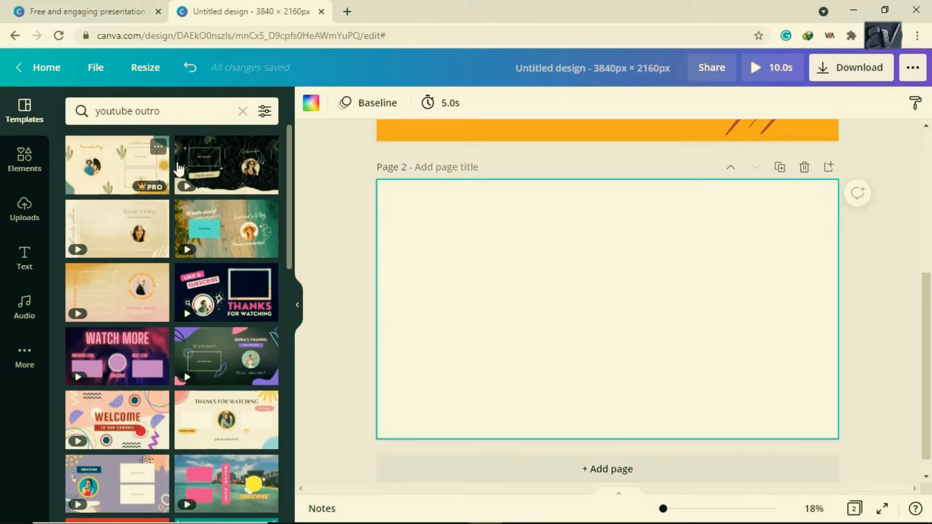
{"action": "left_click", "coordinate": [243, 176]}
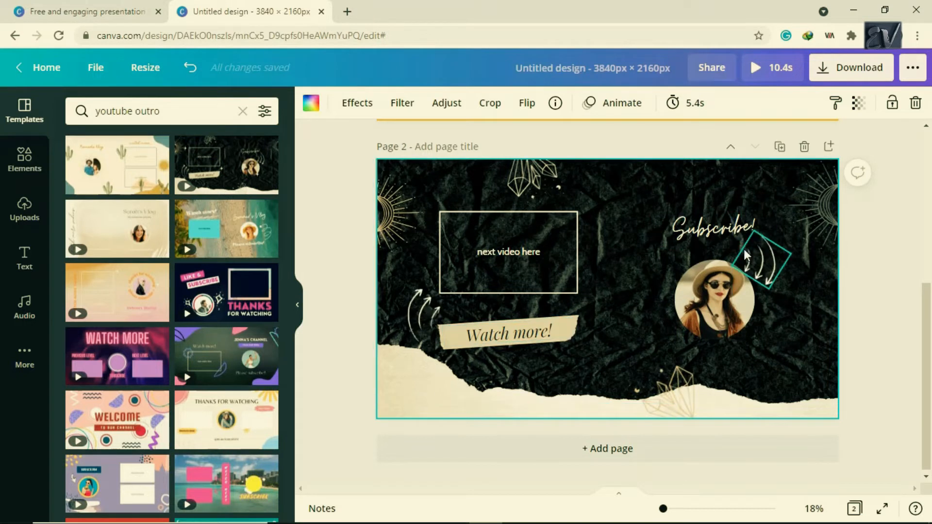
Delete the portrait photo from the circular frame and the "next video here" text from the rectangle on page 2
{"action": "left_click", "coordinate": [730, 292]}
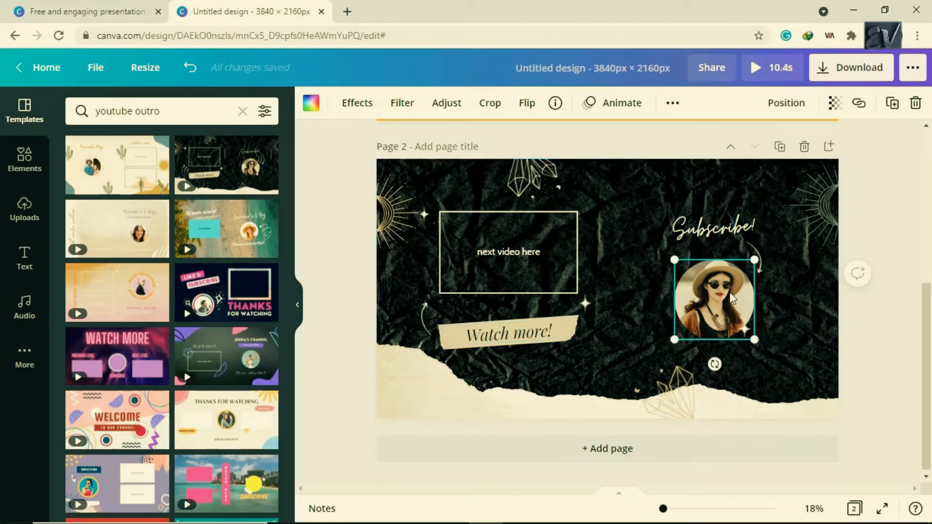
{"action": "key", "text": "Delete"}
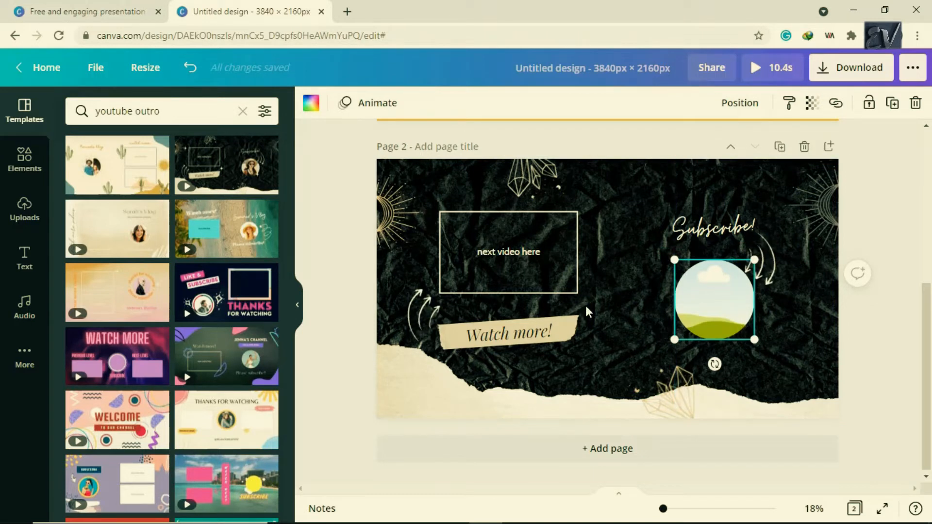
{"action": "left_click", "coordinate": [490, 254]}
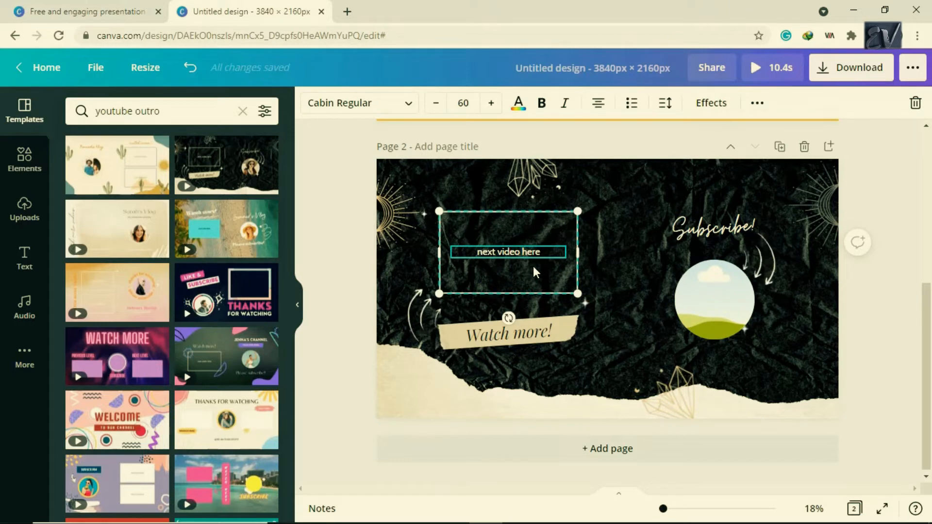
{"action": "key", "text": "Delete"}
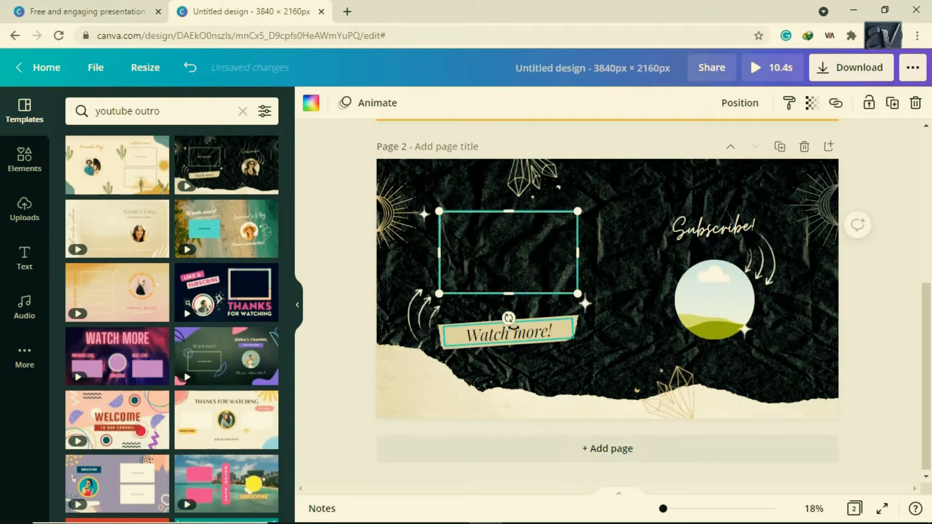
Replace the "Watch more!" text on page 2's paper strip with "for more video"
{"action": "left_click", "coordinate": [514, 328]}
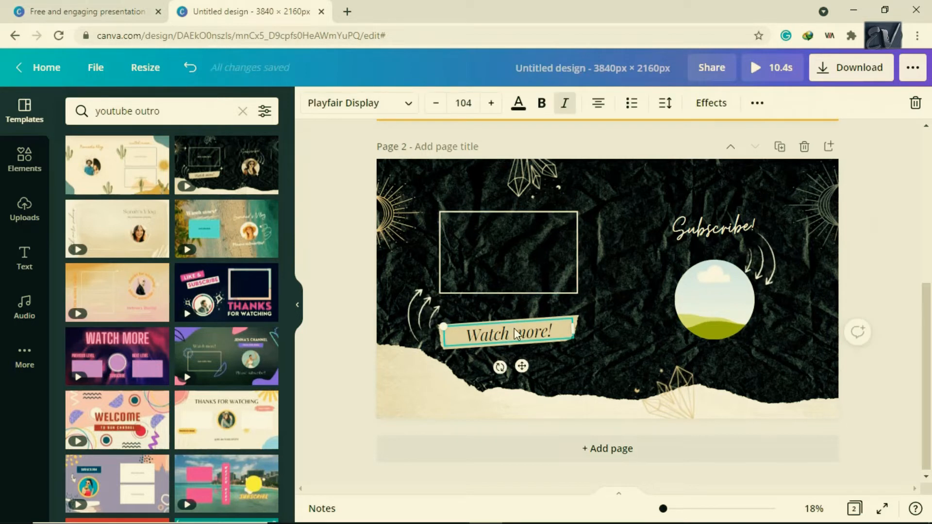
{"action": "double_click", "coordinate": [474, 334]}
{"action": "left_click", "coordinate": [470, 336]}
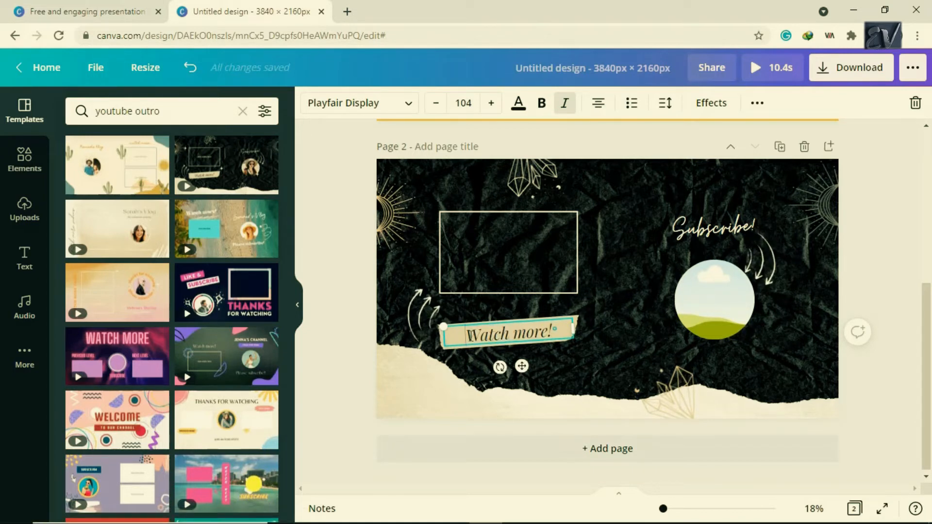
{"action": "key", "text": "ctrl+Delete"}
{"action": "key", "text": "Right"}
{"action": "key", "text": "Right"}
{"action": "key", "text": "Right"}
{"action": "key", "text": "Right"}
{"action": "key", "text": "BackSpace"}
{"action": "key", "text": "BackSpace"}
{"action": "key", "text": "BackSpace"}
{"action": "key", "text": "Delete"}
{"action": "key", "text": "BackSpace"}
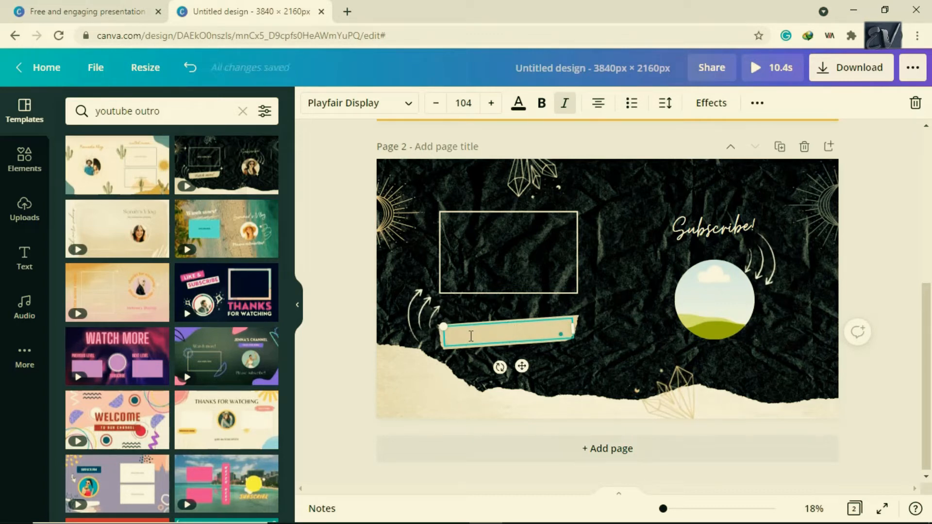
{"action": "type", "text": "for"}
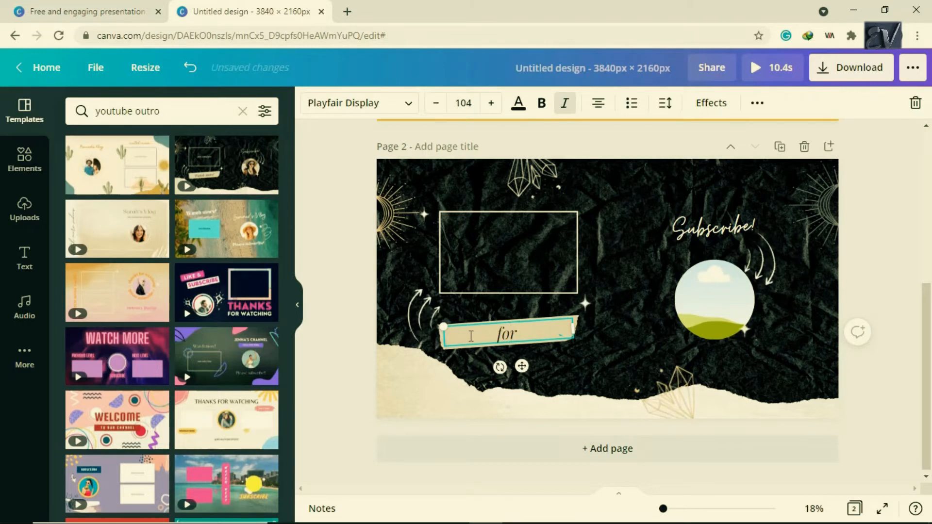
{"action": "type", "text": " more video"}
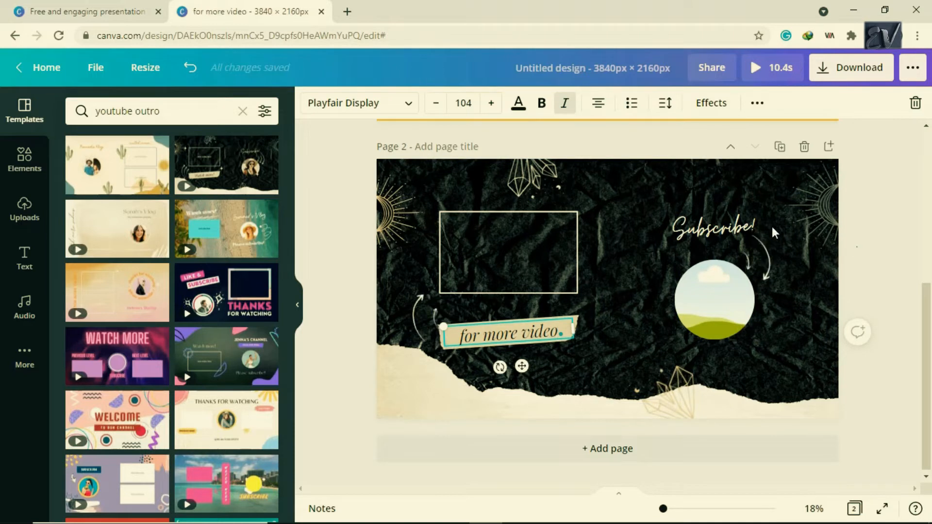
{"action": "key", "text": "Escape"}
{"action": "left_click", "coordinate": [738, 187]}
{"action": "left_click", "coordinate": [626, 174]}
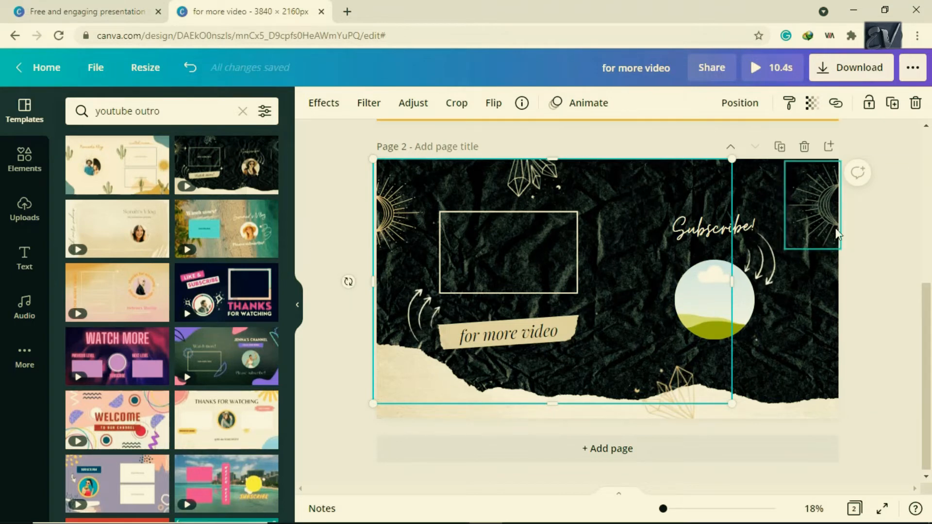
Add a third page and apply the black-and-red "Thank you for watching!" outro template to it
{"action": "left_click", "coordinate": [625, 456]}
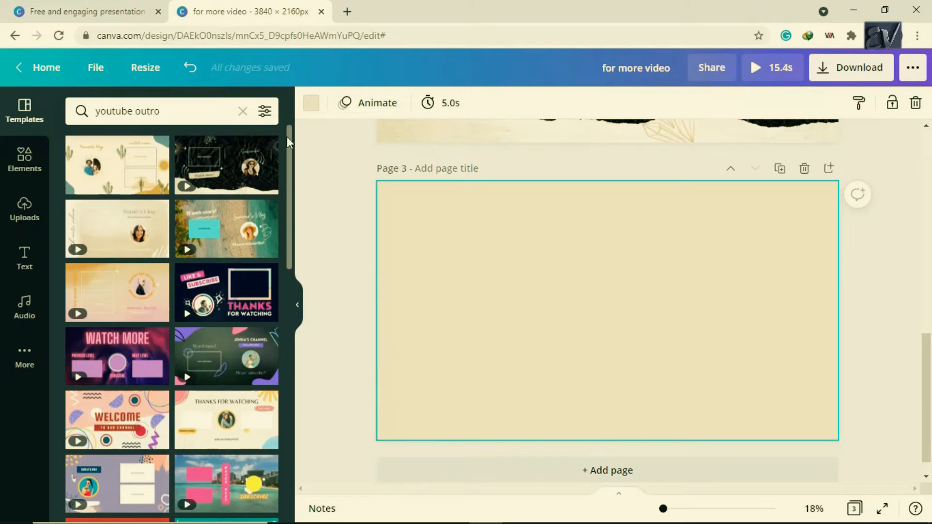
{"action": "scroll", "coordinate": [289, 226], "scroll_direction": "down", "scroll_amount": 1}
{"action": "left_click_drag", "start_coordinate": [289, 220], "coordinate": [294, 366]}
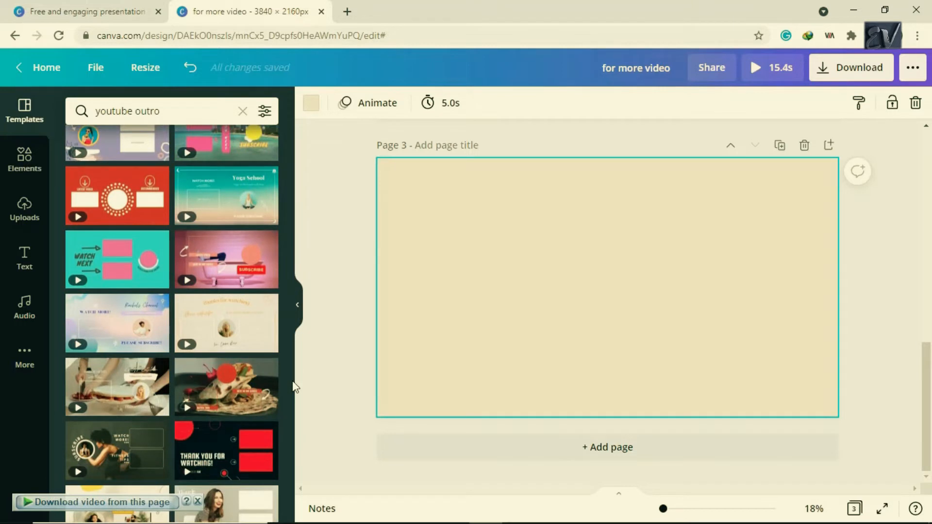
{"action": "mouse_move", "coordinate": [217, 451]}
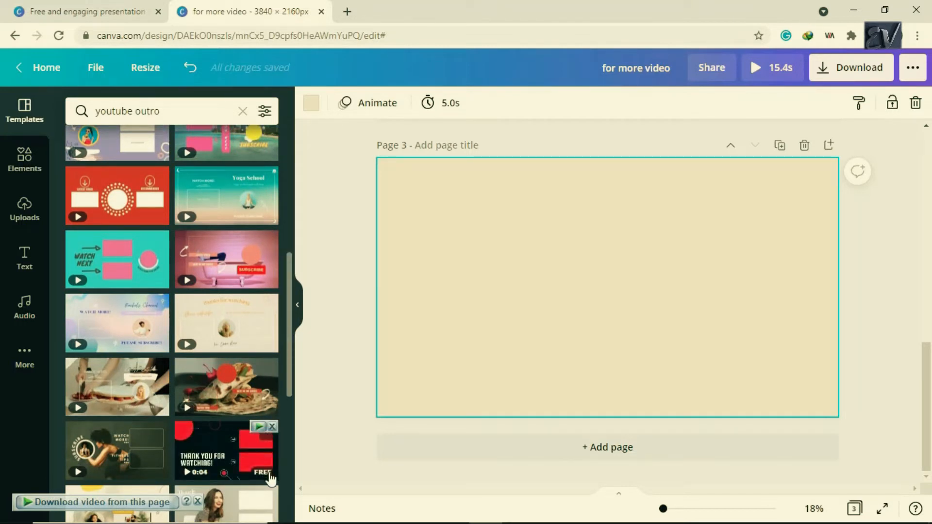
{"action": "left_click", "coordinate": [227, 452]}
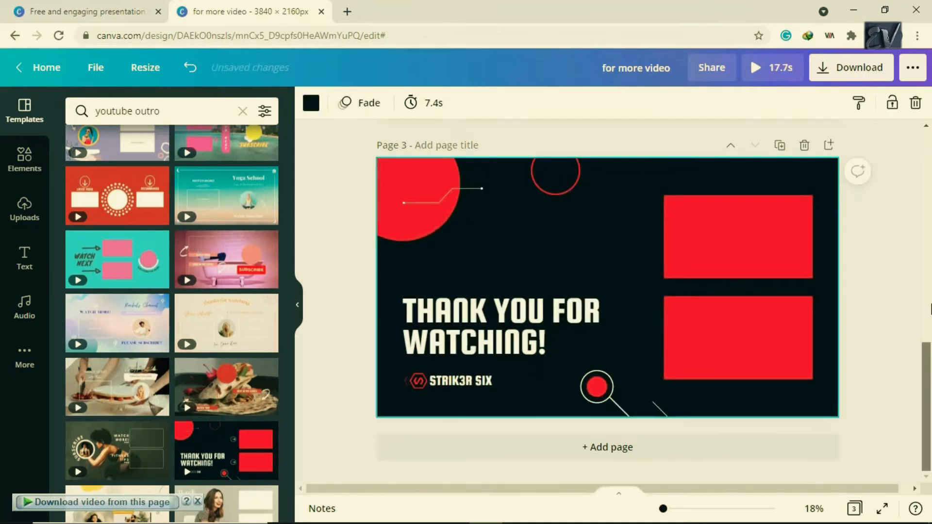
Remove the thin connector line from the large red circle on page 3 and move the circle fully inside the page
{"action": "scroll", "coordinate": [930, 309], "scroll_direction": "up", "scroll_amount": 10}
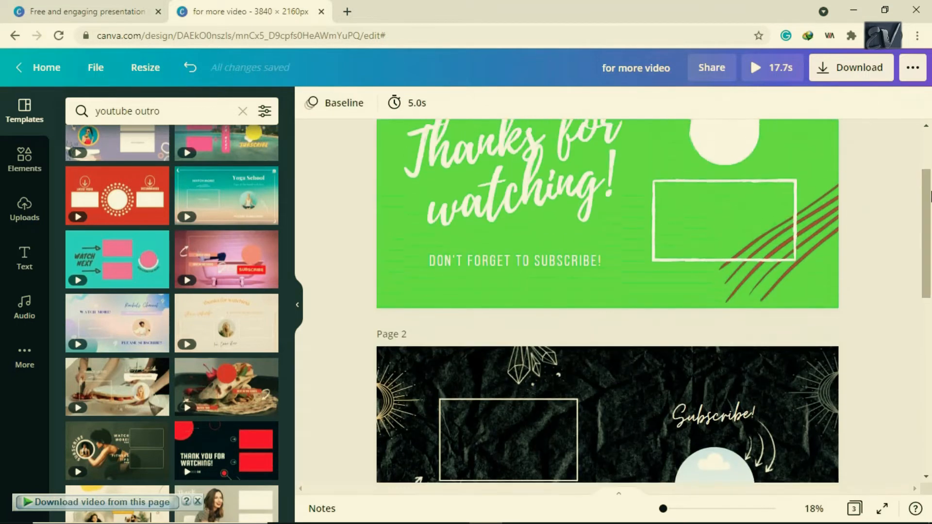
{"action": "scroll", "coordinate": [777, 233], "scroll_direction": "down", "scroll_amount": 5}
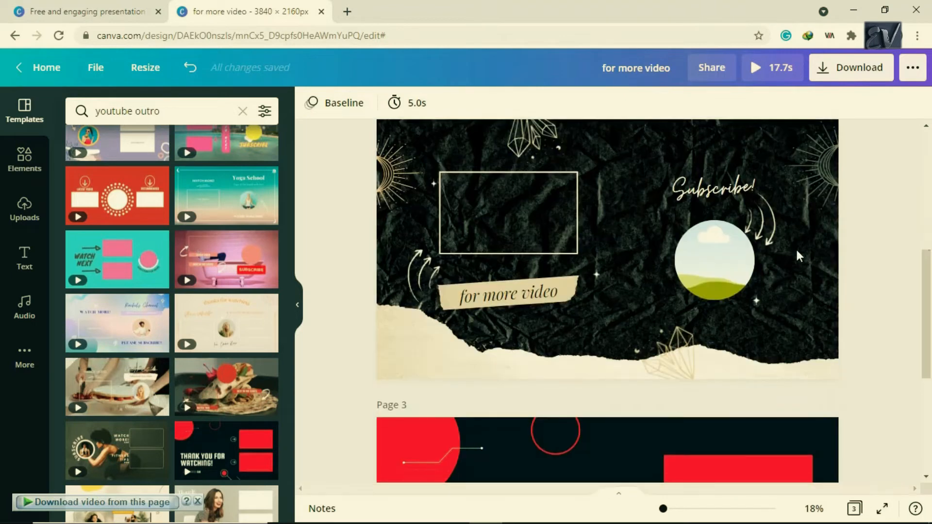
{"action": "scroll", "coordinate": [931, 323], "scroll_direction": "down", "scroll_amount": 3}
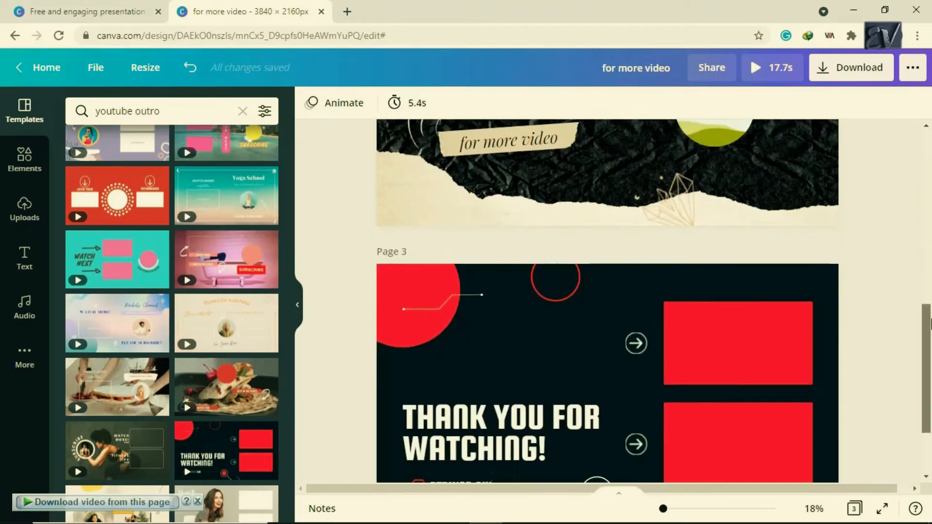
{"action": "scroll", "coordinate": [930, 323], "scroll_direction": "down", "scroll_amount": 2}
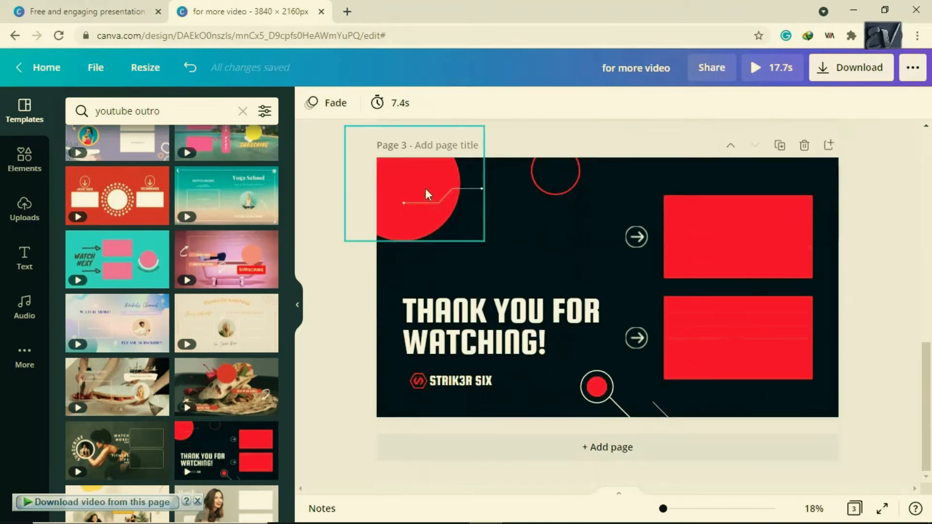
{"action": "left_click", "coordinate": [419, 189]}
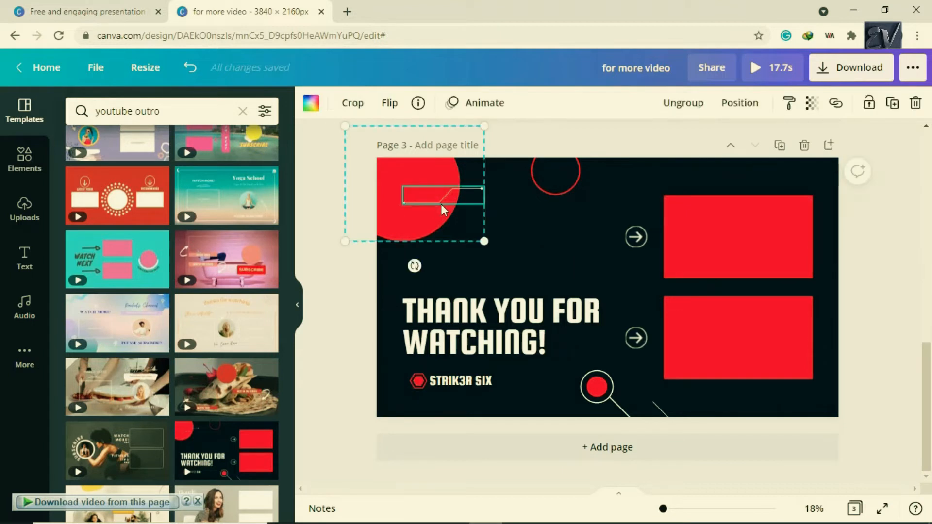
{"action": "left_click_drag", "start_coordinate": [454, 193], "coordinate": [463, 196]}
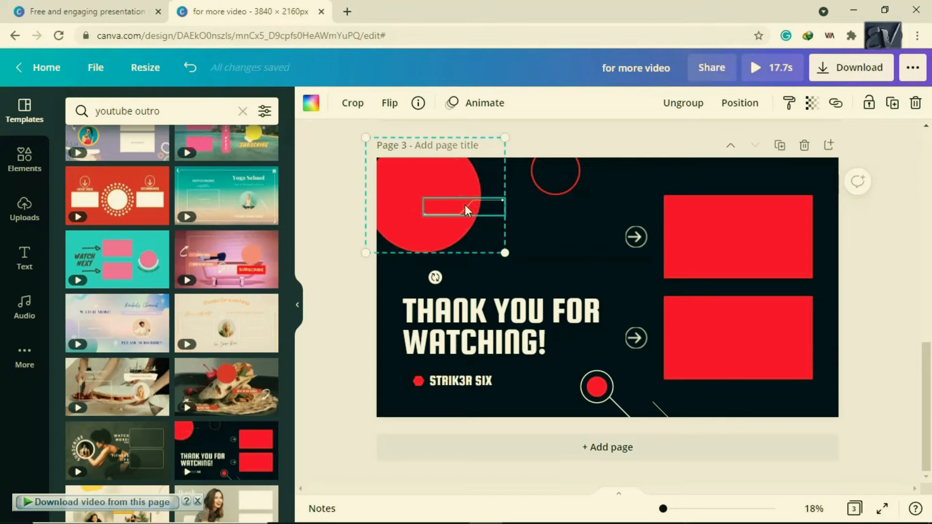
{"action": "left_click", "coordinate": [465, 205]}
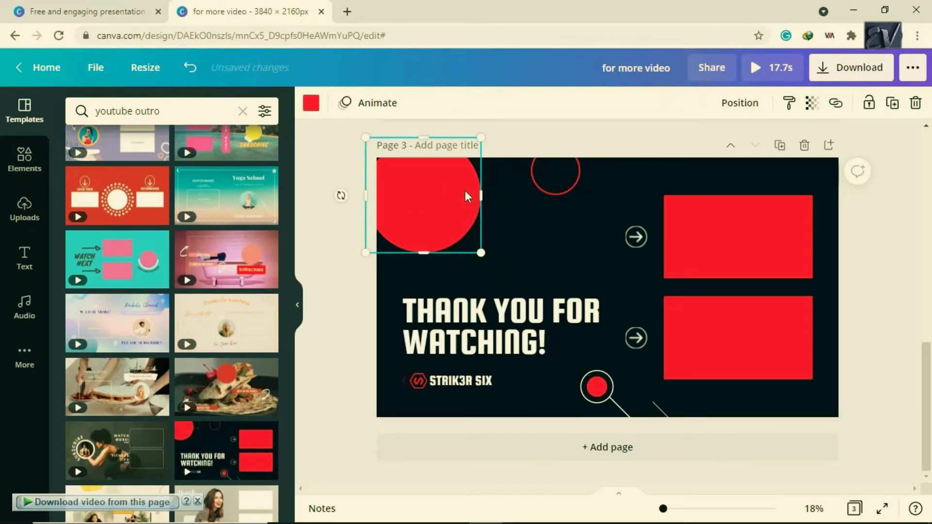
{"action": "left_click_drag", "start_coordinate": [477, 203], "coordinate": [468, 208]}
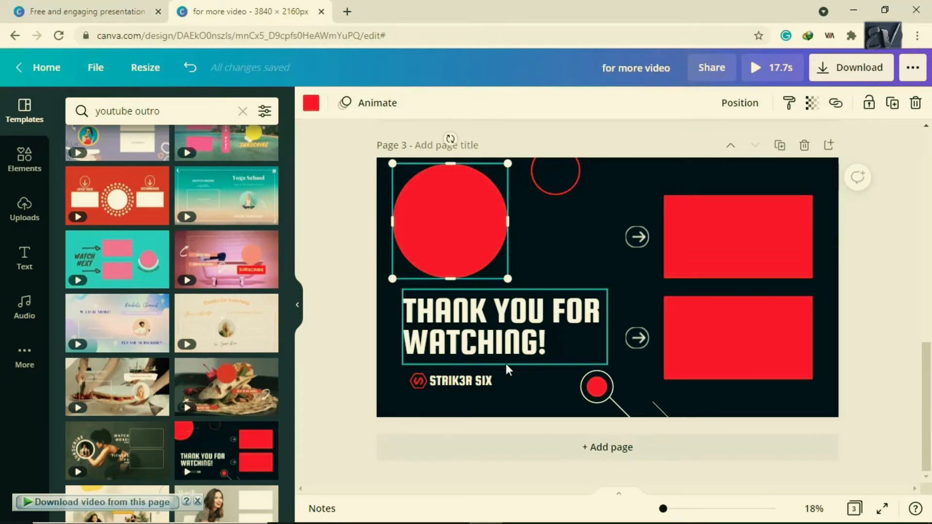
Delete the red hexagon logo beside the "STRIK3R SIX" text on page 3
{"action": "left_click", "coordinate": [465, 387]}
{"action": "left_click", "coordinate": [418, 381]}
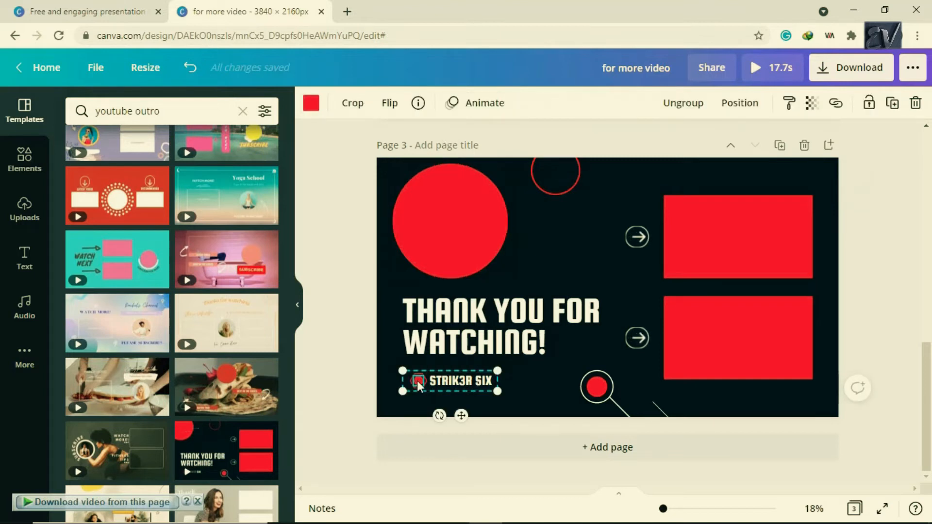
{"action": "left_click", "coordinate": [418, 381]}
{"action": "left_click", "coordinate": [417, 381]}
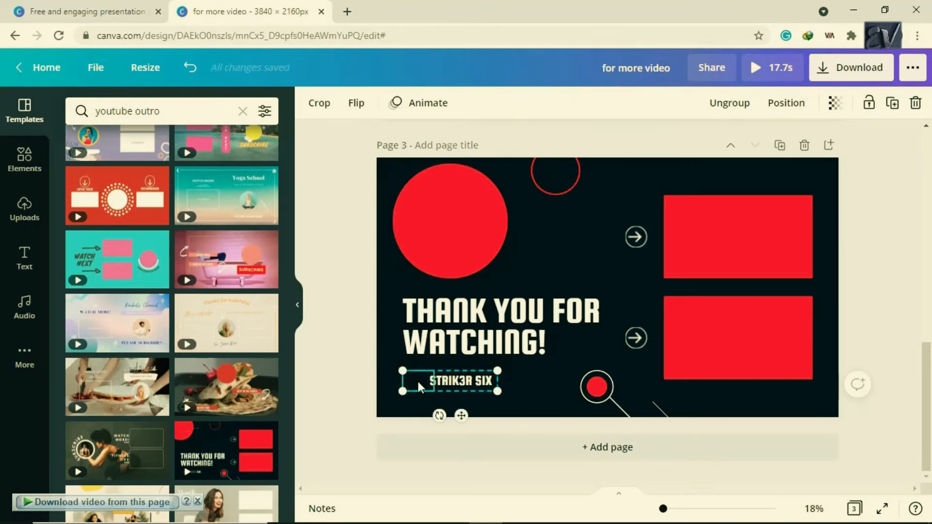
{"action": "key", "text": "Delete"}
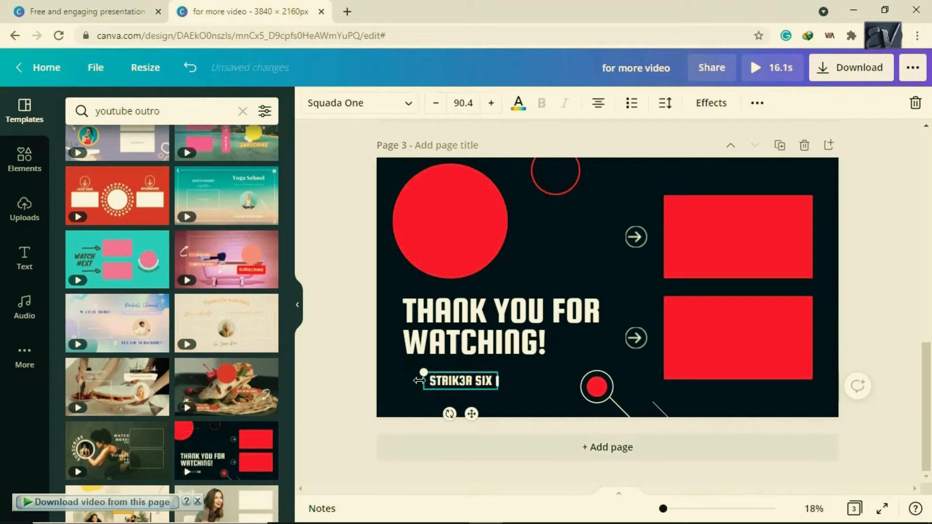
Replace the "STRIK3R SIX" text on page 3 with "SUBSCRIBE"
{"action": "double_click", "coordinate": [453, 383]}
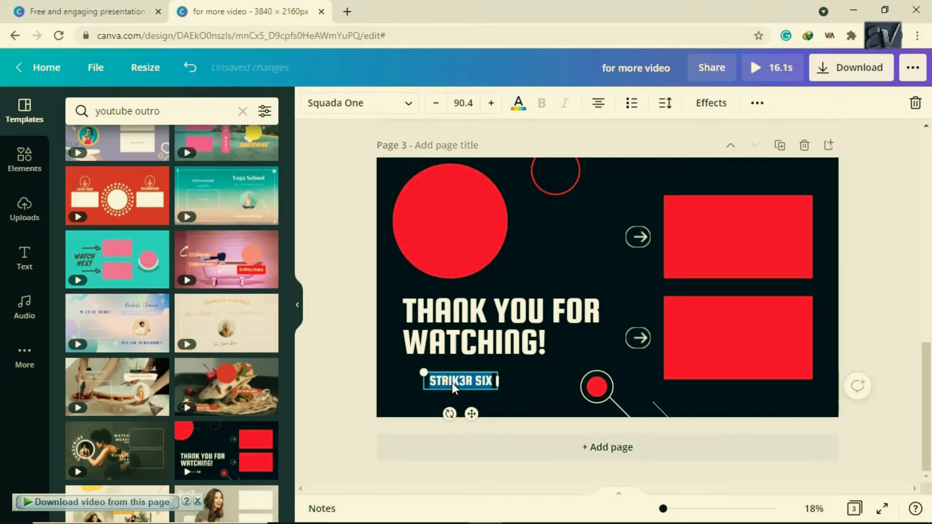
{"action": "type", "text": "SUBSCRIBE"}
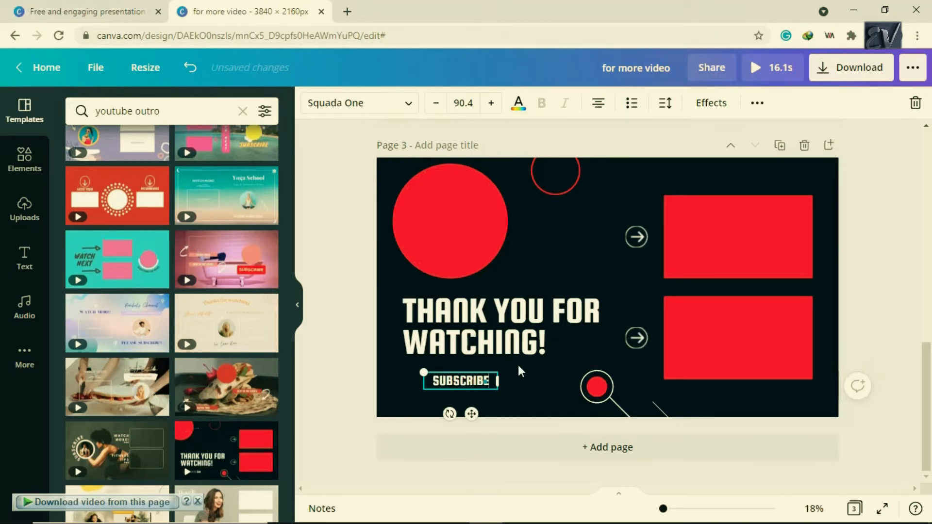
{"action": "left_click", "coordinate": [518, 365]}
Recolour the "SUBSCRIBE" text with the red from the document colours
{"action": "left_click", "coordinate": [460, 384]}
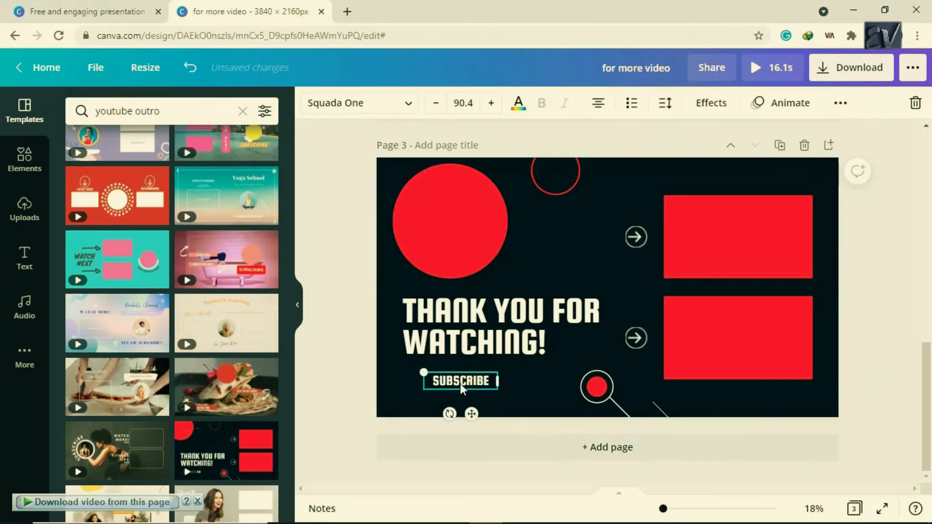
{"action": "left_click", "coordinate": [519, 106]}
{"action": "left_click", "coordinate": [148, 185]}
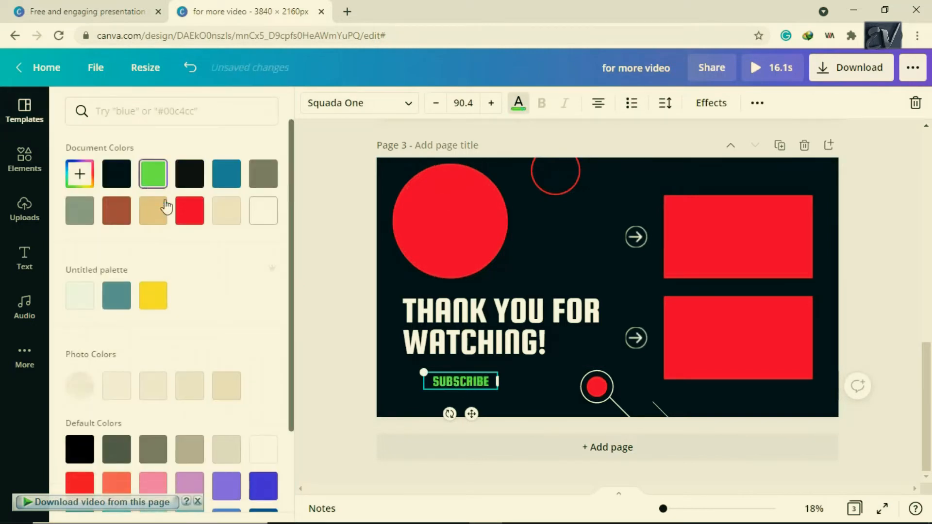
{"action": "left_click", "coordinate": [189, 218]}
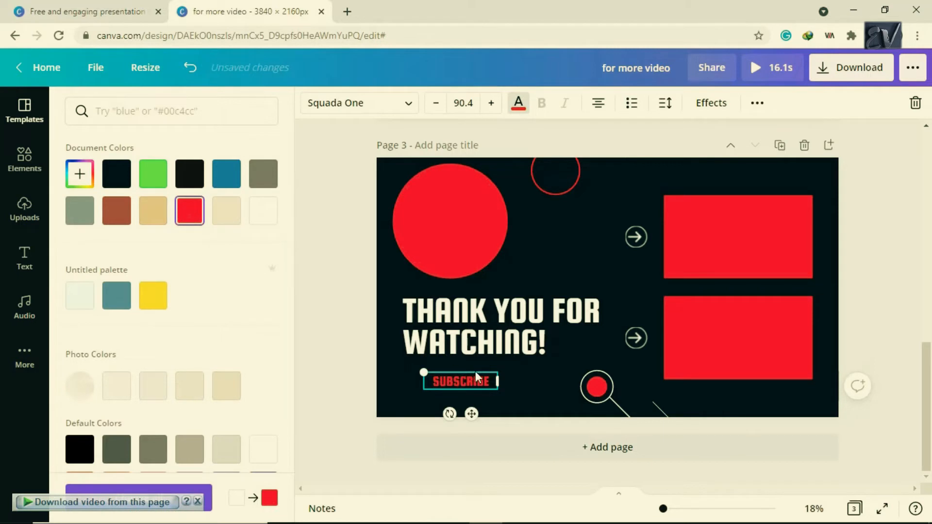
{"action": "left_click", "coordinate": [517, 379]}
Delete the small red circle and line graphic near page 3's lower edge, and shift the outlined red circle slightly to the right
{"action": "left_click", "coordinate": [611, 392]}
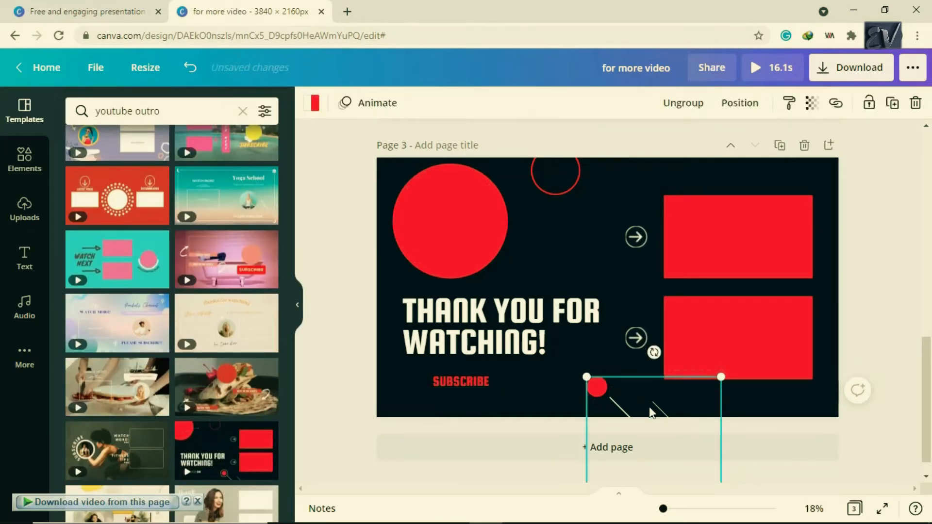
{"action": "key", "text": "Delete"}
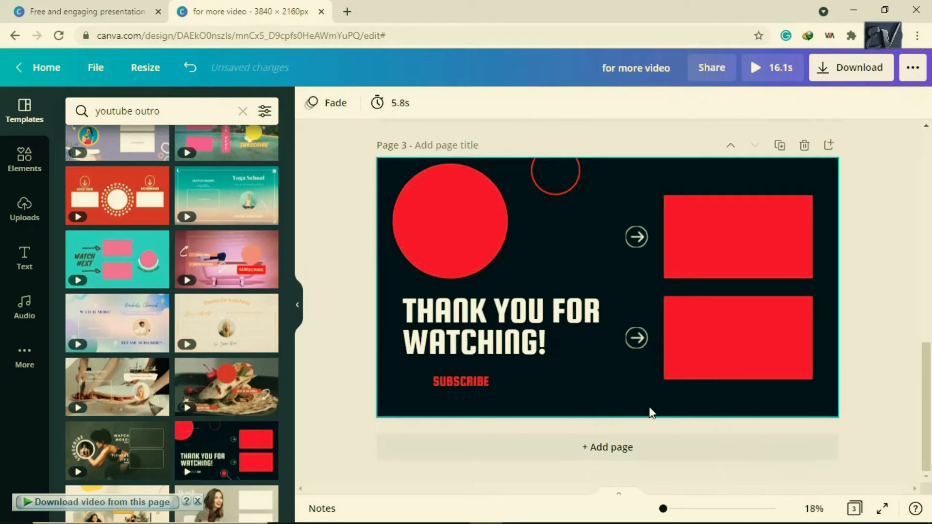
{"action": "left_click", "coordinate": [564, 180]}
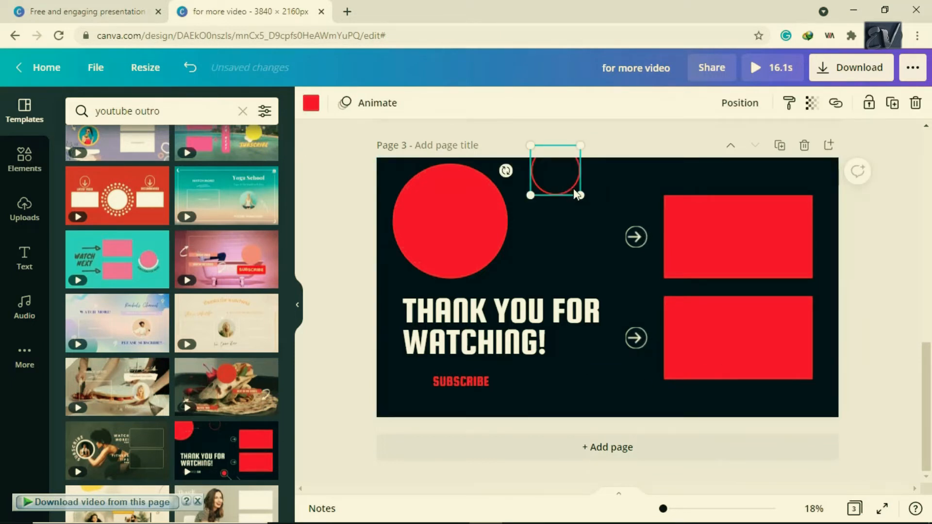
{"action": "left_click_drag", "start_coordinate": [565, 181], "coordinate": [575, 188]}
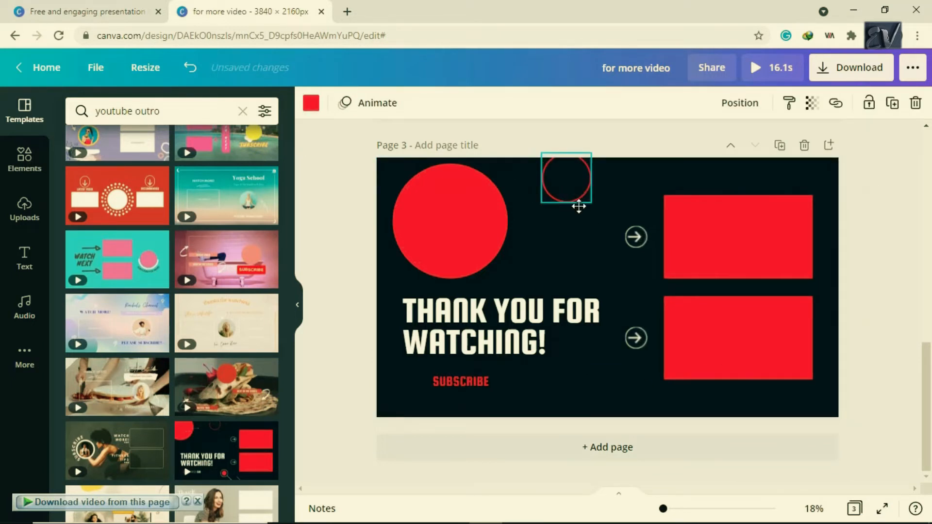
{"action": "left_click_drag", "start_coordinate": [580, 190], "coordinate": [581, 183]}
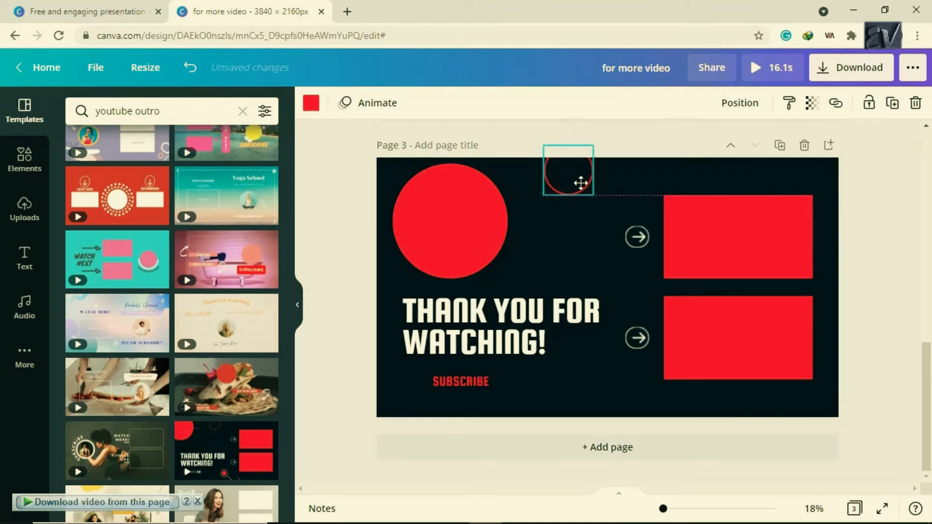
Recolour the "THANK YOU FOR WATCHING!" heading on page 3 with the bright green from the document colours
{"action": "double_click", "coordinate": [503, 341]}
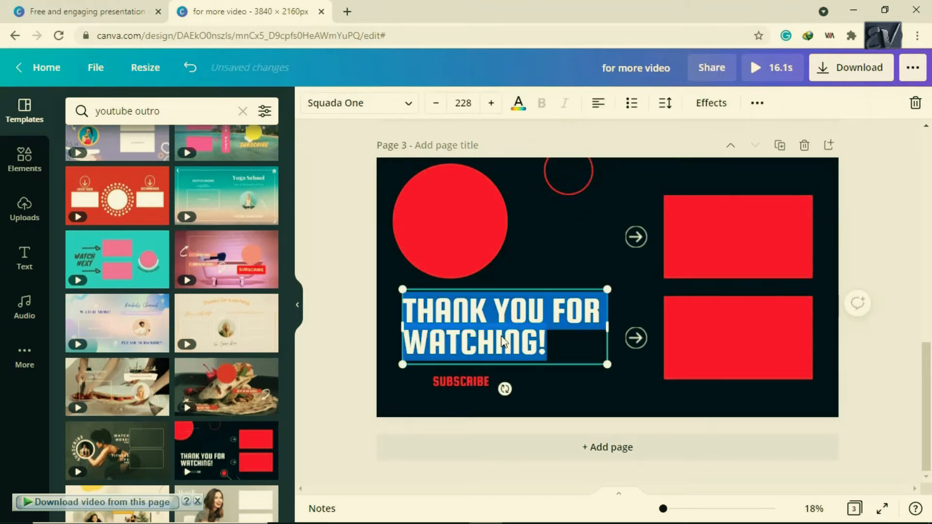
{"action": "left_click", "coordinate": [519, 104]}
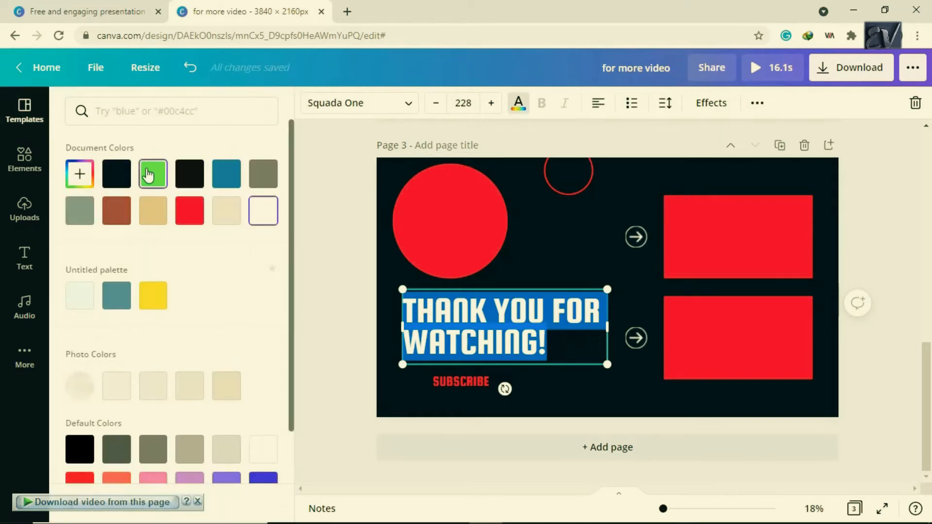
{"action": "left_click", "coordinate": [584, 249]}
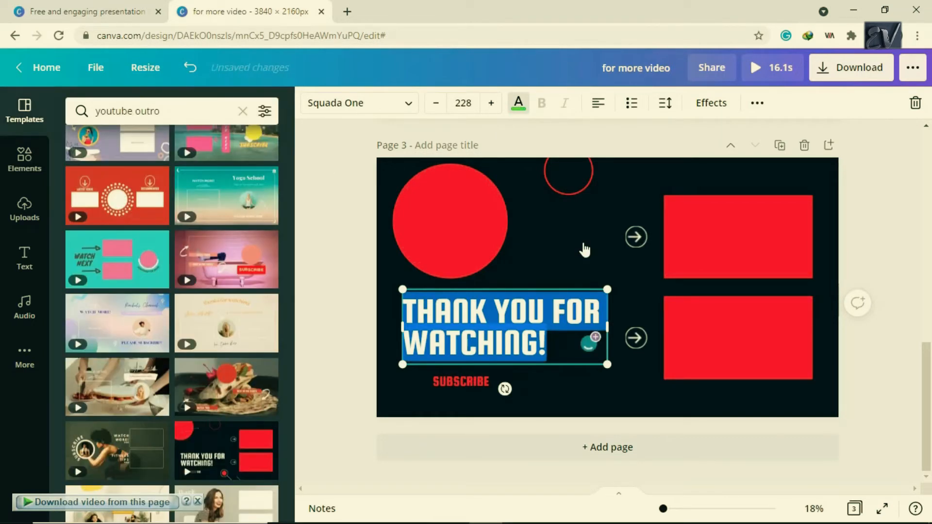
{"action": "left_click", "coordinate": [584, 249]}
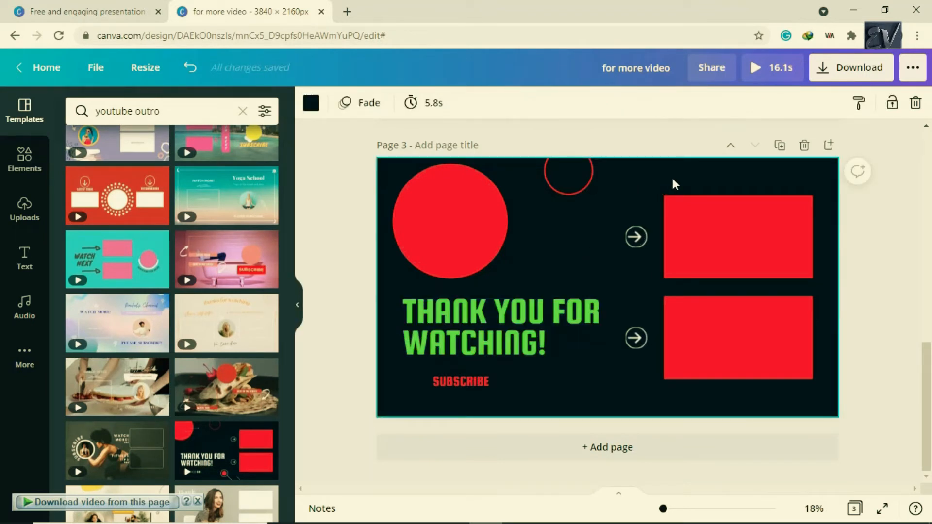
Recolour the "THANK YOU FOR WATCHING!" heading on page 3 with the custom green #2AB472
{"action": "left_click", "coordinate": [485, 320]}
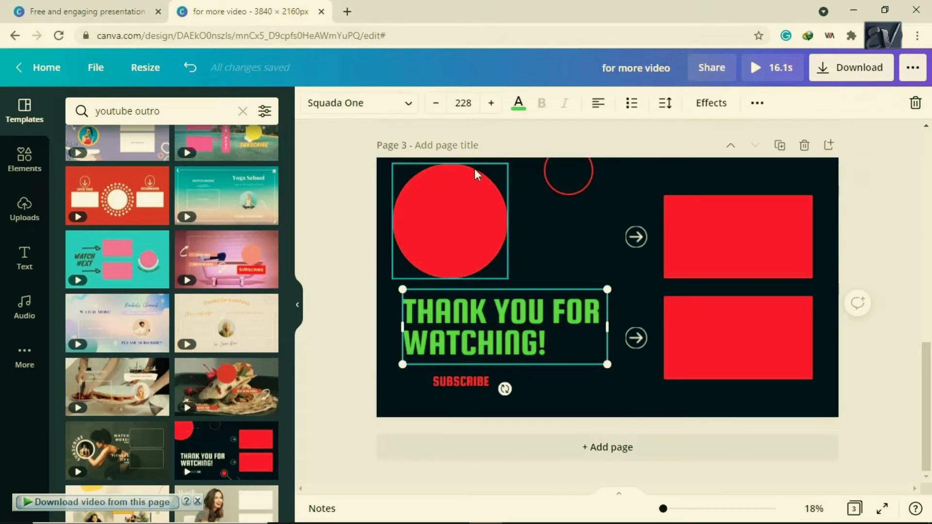
{"action": "left_click", "coordinate": [518, 103]}
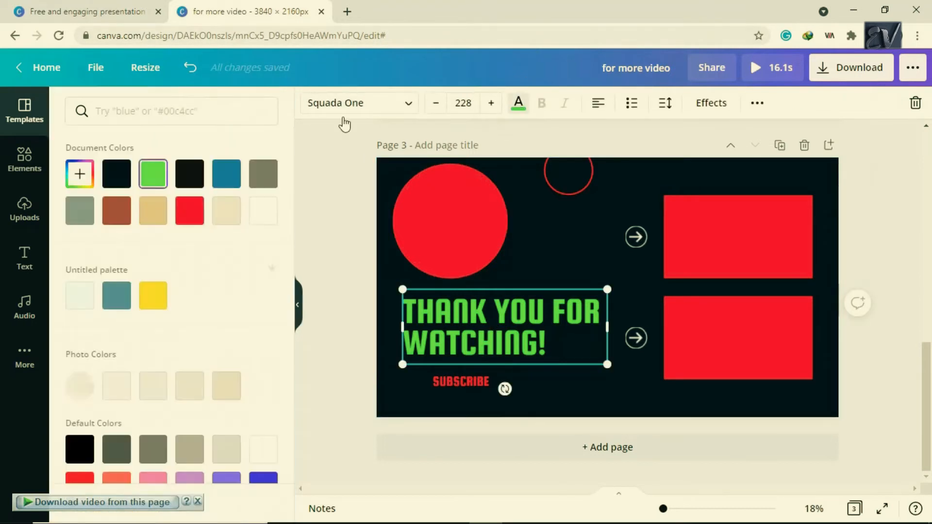
{"action": "left_click", "coordinate": [234, 180]}
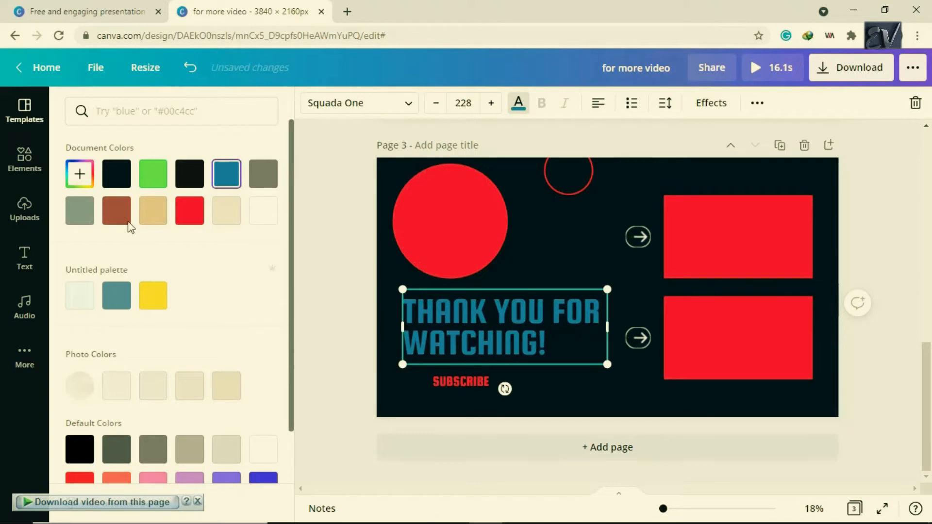
{"action": "left_click", "coordinate": [79, 173]}
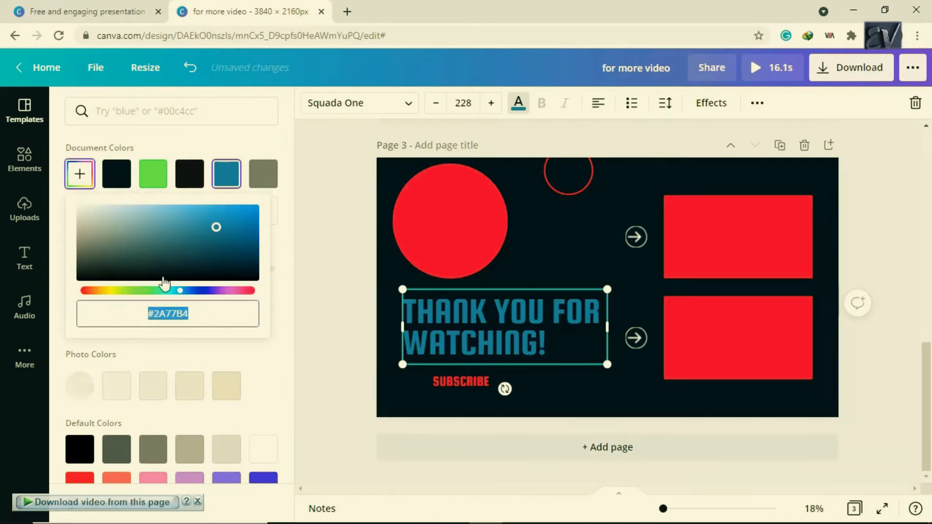
{"action": "left_click_drag", "start_coordinate": [121, 293], "coordinate": [147, 293]}
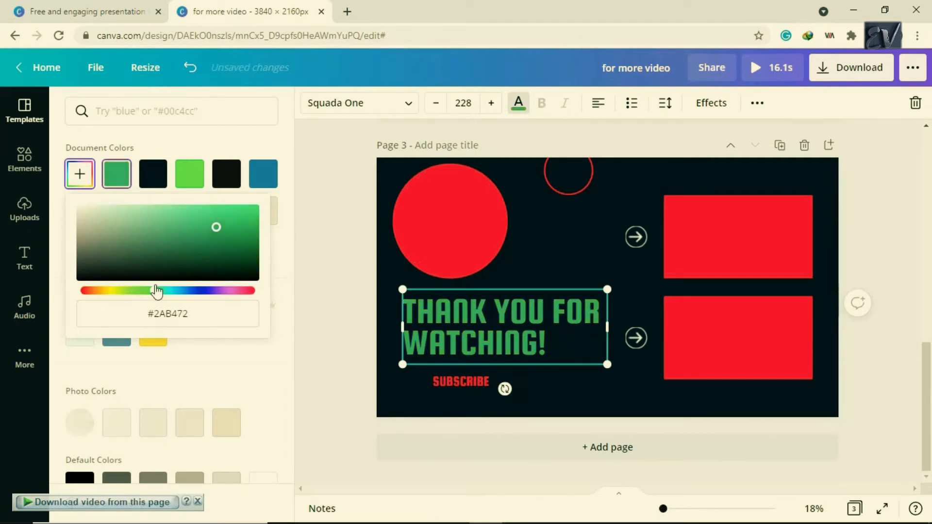
{"action": "left_click", "coordinate": [561, 263]}
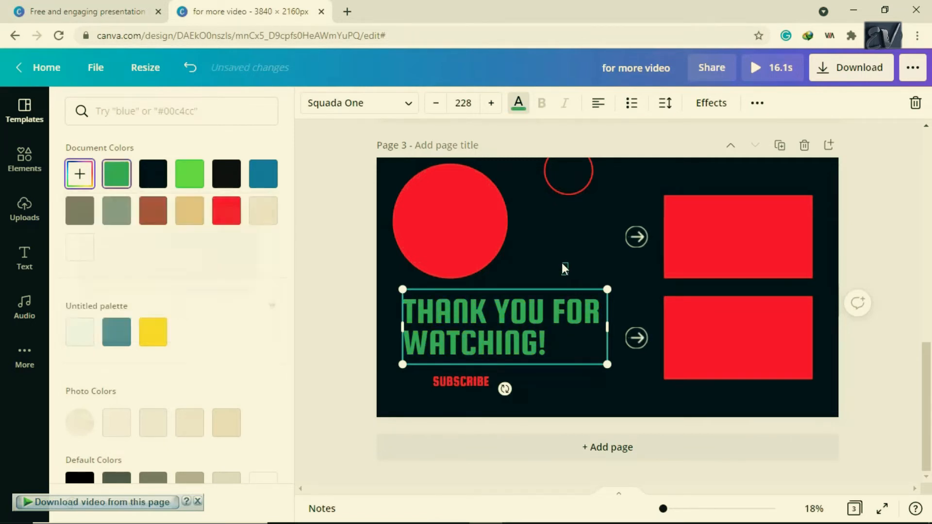
{"action": "left_click", "coordinate": [562, 263]}
Change the background of page 3 to the custom dark navy #070319
{"action": "left_click", "coordinate": [578, 257]}
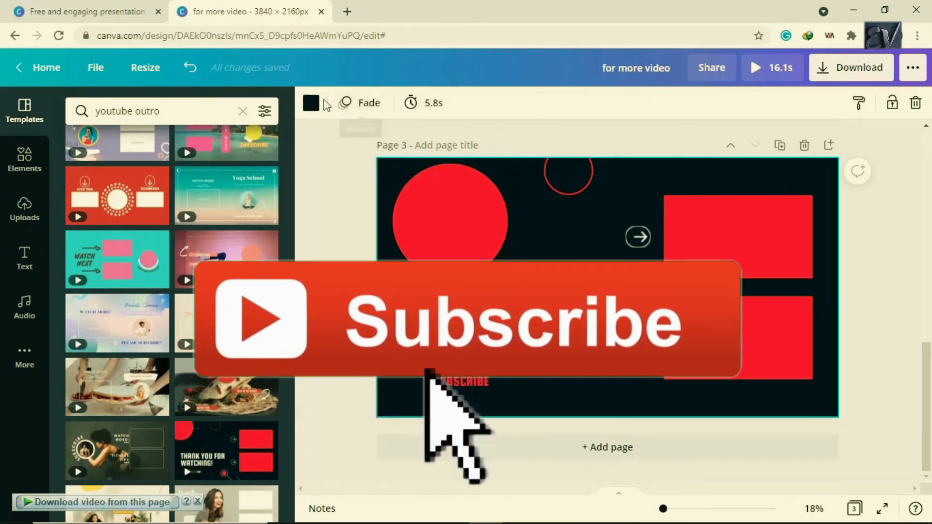
{"action": "left_click", "coordinate": [311, 104]}
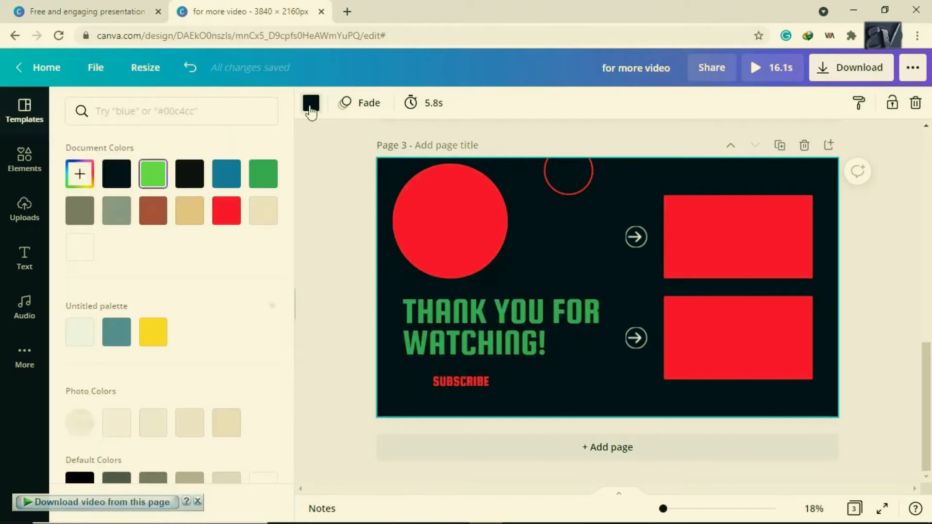
{"action": "left_click", "coordinate": [80, 174]}
{"action": "left_click_drag", "start_coordinate": [177, 291], "coordinate": [136, 292]}
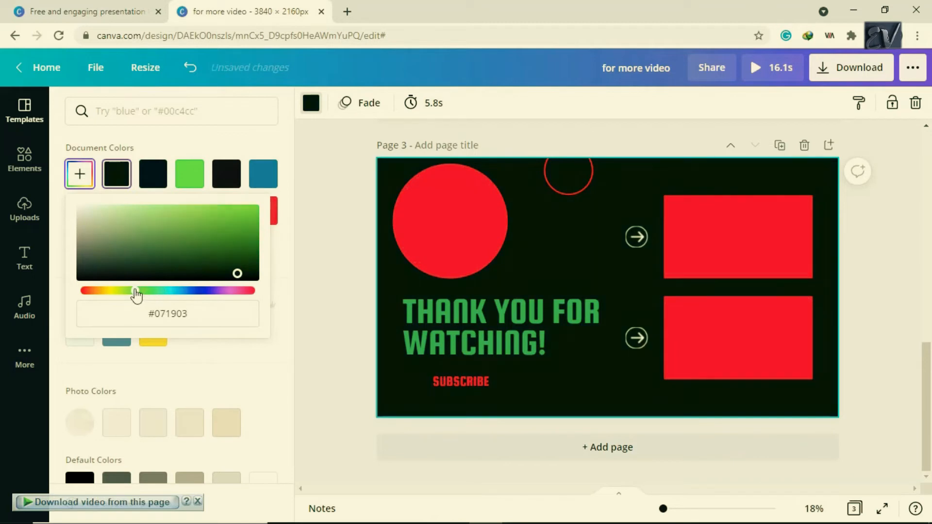
{"action": "left_click_drag", "start_coordinate": [94, 294], "coordinate": [202, 296]}
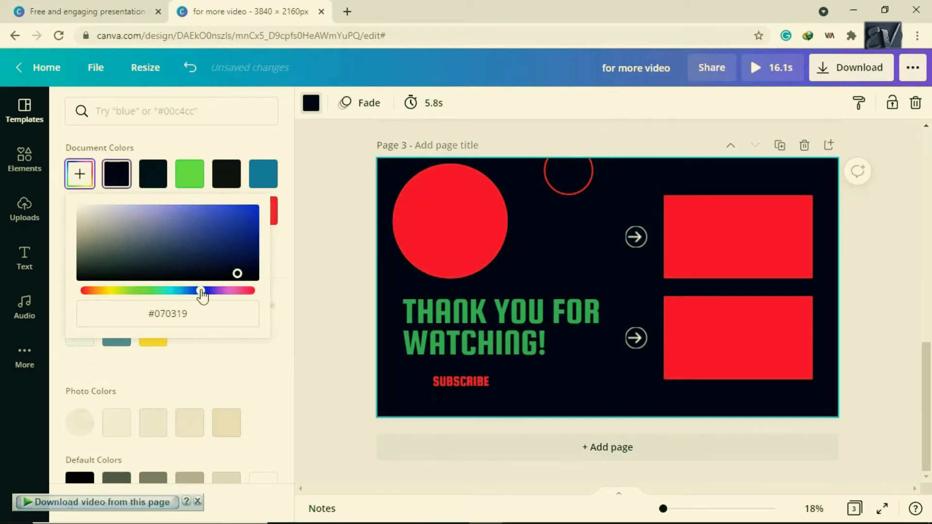
{"action": "left_click", "coordinate": [567, 258]}
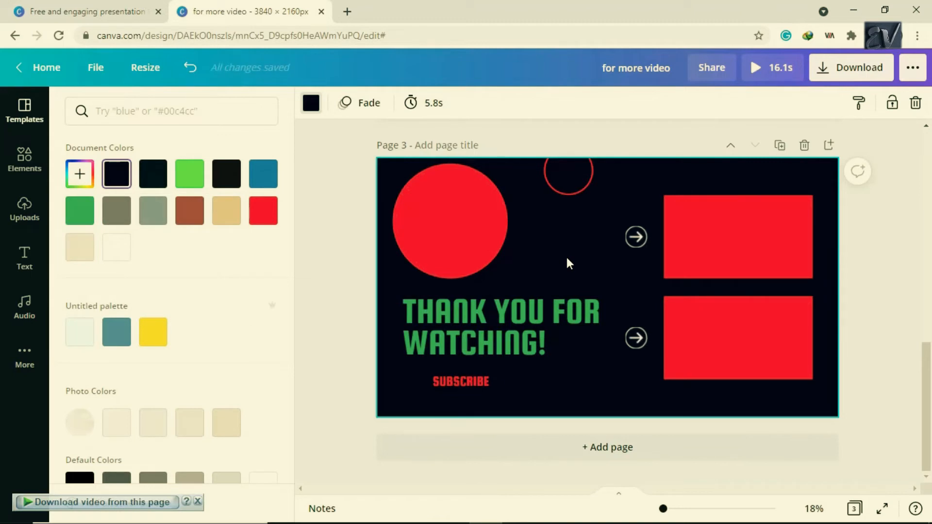
Increase the font size of the "SUBSCRIBE" text on page 3 to 111
{"action": "left_click", "coordinate": [467, 388]}
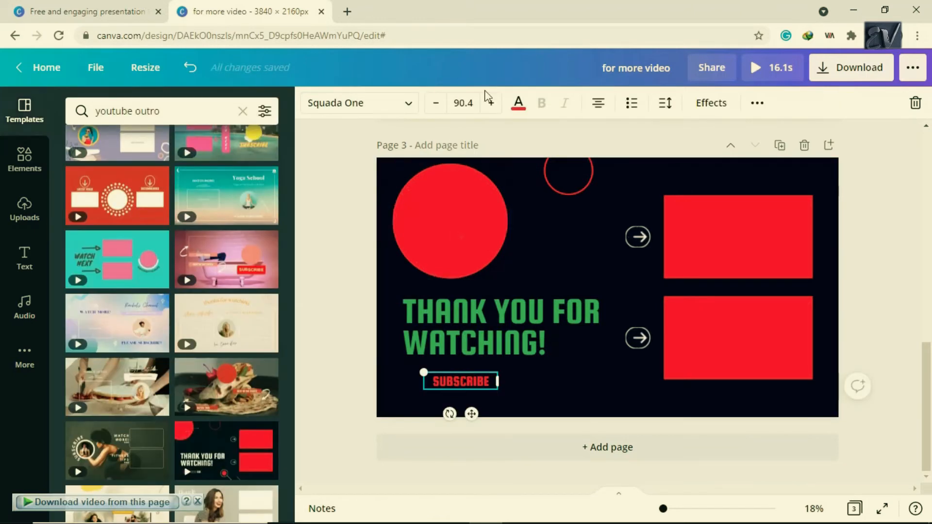
{"action": "left_click", "coordinate": [491, 104]}
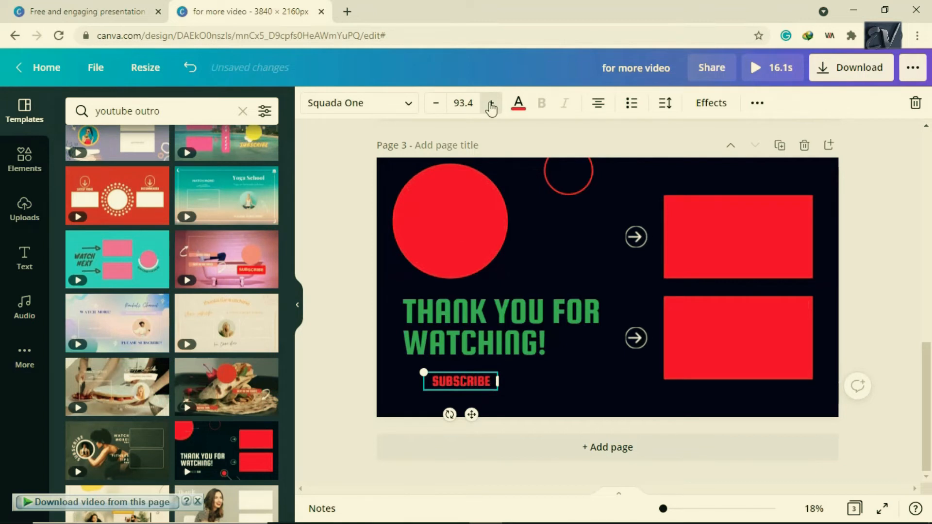
{"action": "left_click", "coordinate": [491, 104]}
{"action": "left_click", "coordinate": [492, 104]}
{"action": "left_click", "coordinate": [491, 104]}
{"action": "left_click", "coordinate": [492, 104]}
{"action": "left_click", "coordinate": [492, 104]}
{"action": "left_click", "coordinate": [492, 104]}
{"action": "left_click", "coordinate": [491, 104]}
{"action": "left_click", "coordinate": [491, 104]}
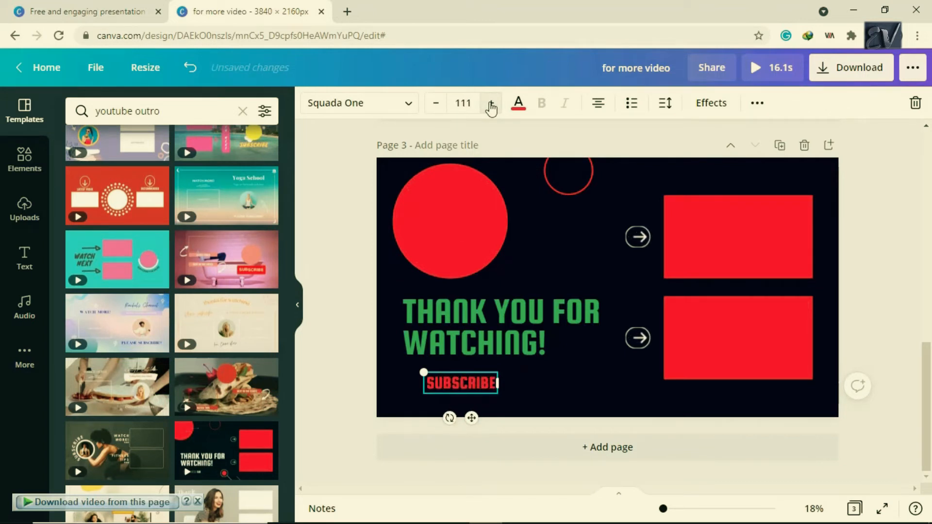
{"action": "left_click", "coordinate": [579, 249]}
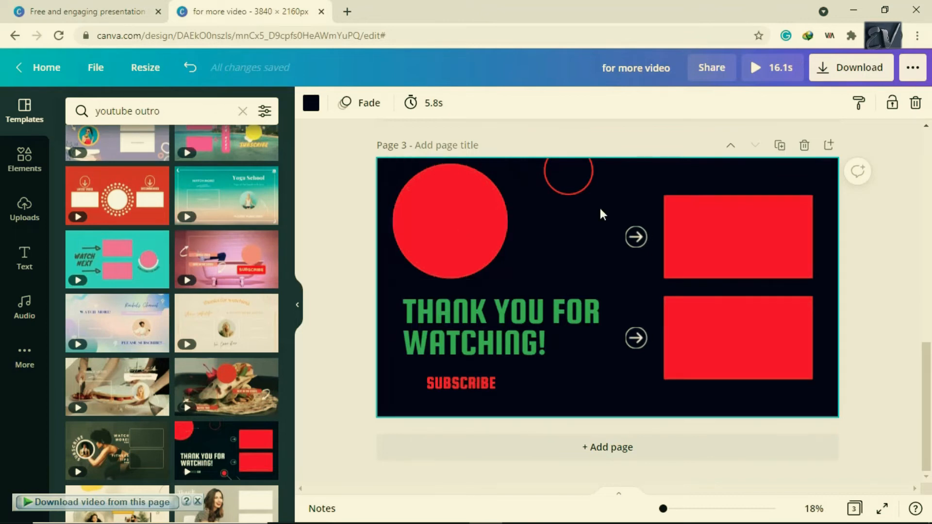
Apply the Stomp page animation to page 3
{"action": "left_click_drag", "start_coordinate": [928, 349], "coordinate": [930, 166]}
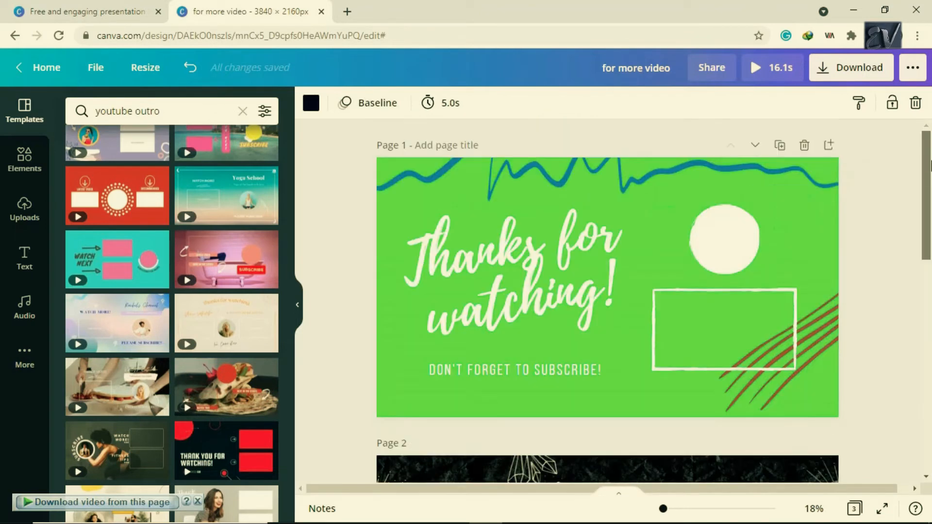
{"action": "mouse_move", "coordinate": [930, 195]}
{"action": "left_mouse_down"}
{"action": "mouse_move", "coordinate": [930, 415]}
{"action": "mouse_move", "coordinate": [930, 191]}
{"action": "left_mouse_up"}
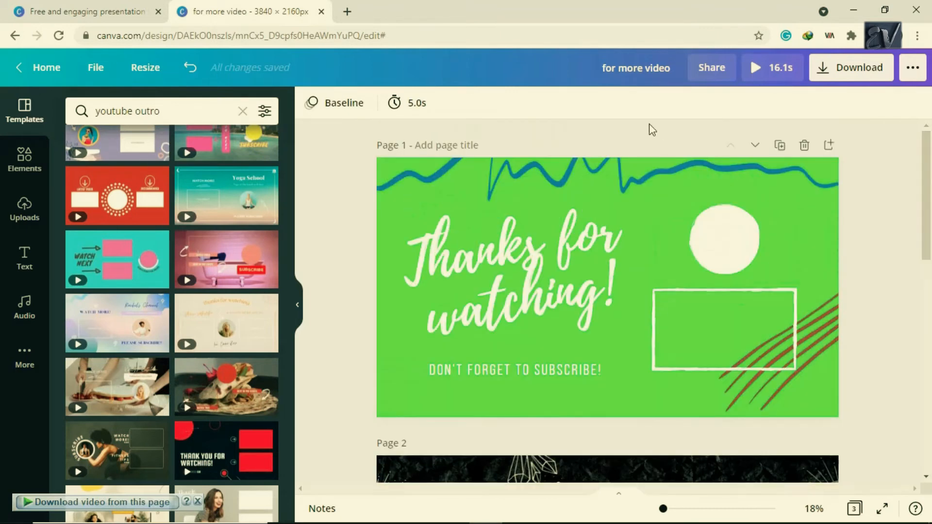
{"action": "left_click_drag", "start_coordinate": [930, 183], "coordinate": [931, 386]}
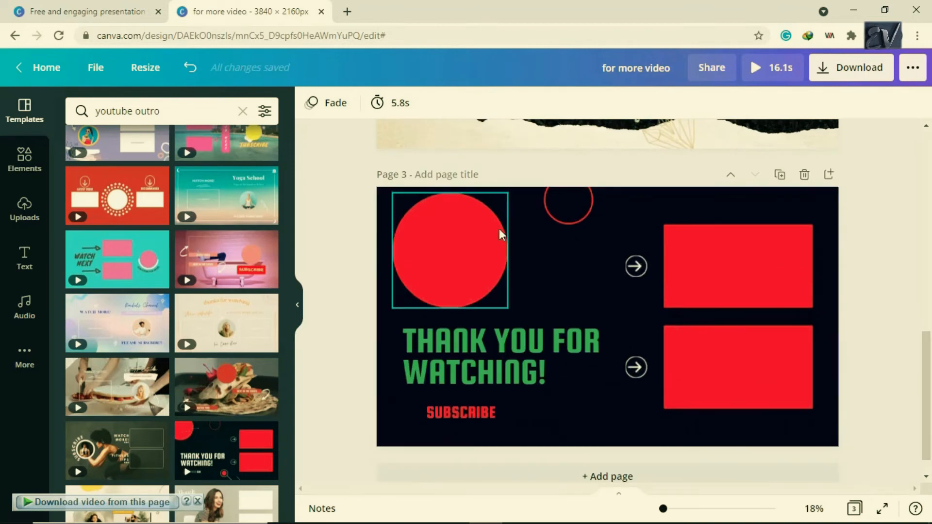
{"action": "left_click", "coordinate": [553, 253]}
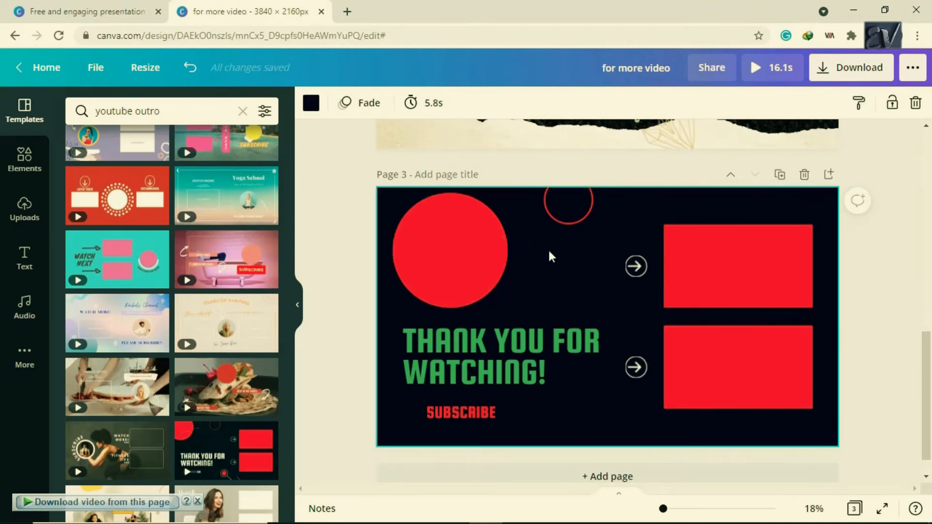
{"action": "left_click", "coordinate": [369, 108]}
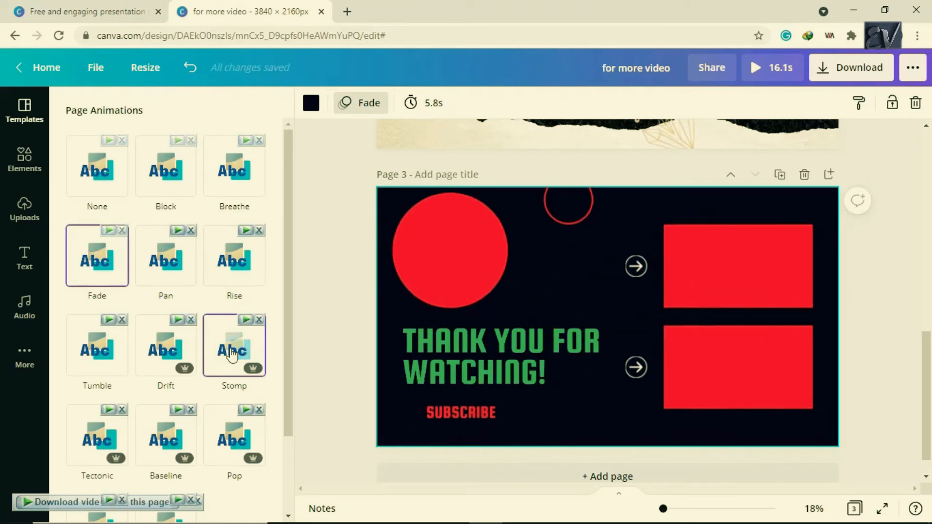
{"action": "left_click", "coordinate": [232, 355]}
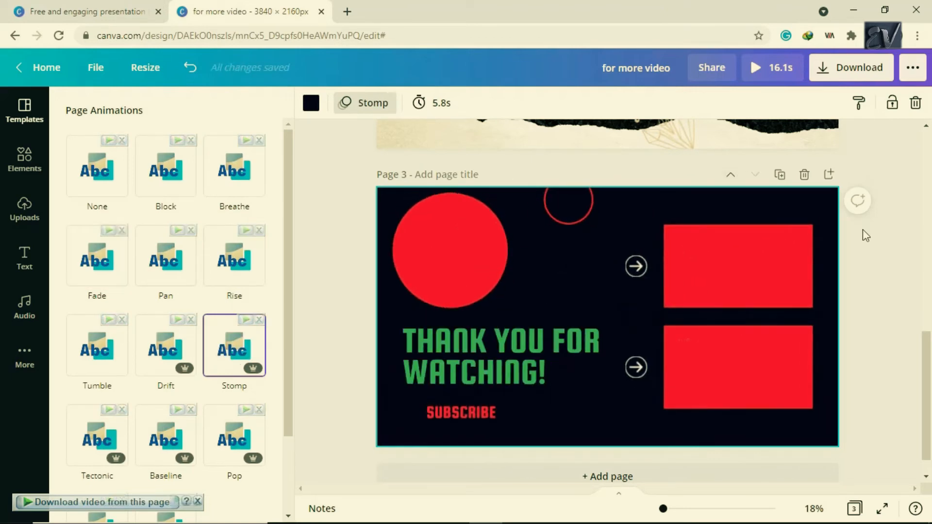
Review the page 2 design and the separate image pieces that make up its background
{"action": "scroll", "coordinate": [907, 327], "scroll_direction": "up", "scroll_amount": 5}
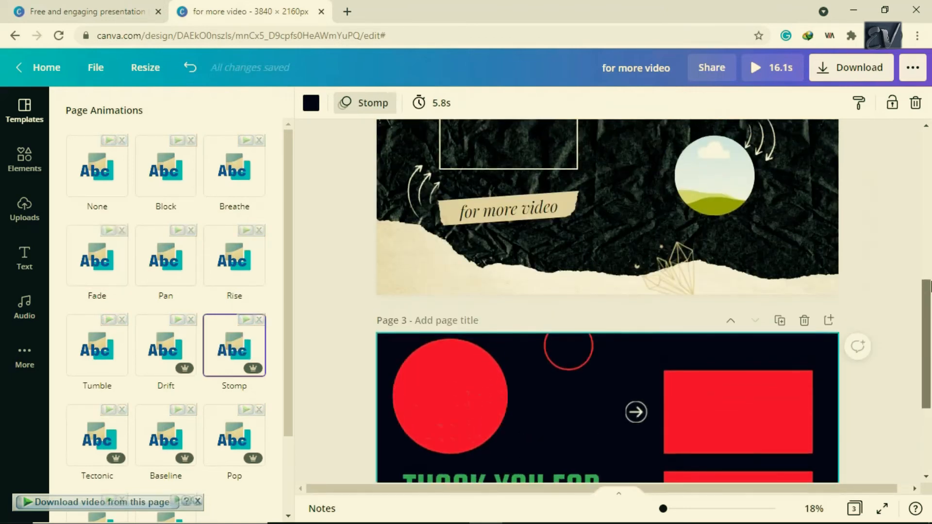
{"action": "left_click", "coordinate": [623, 147]}
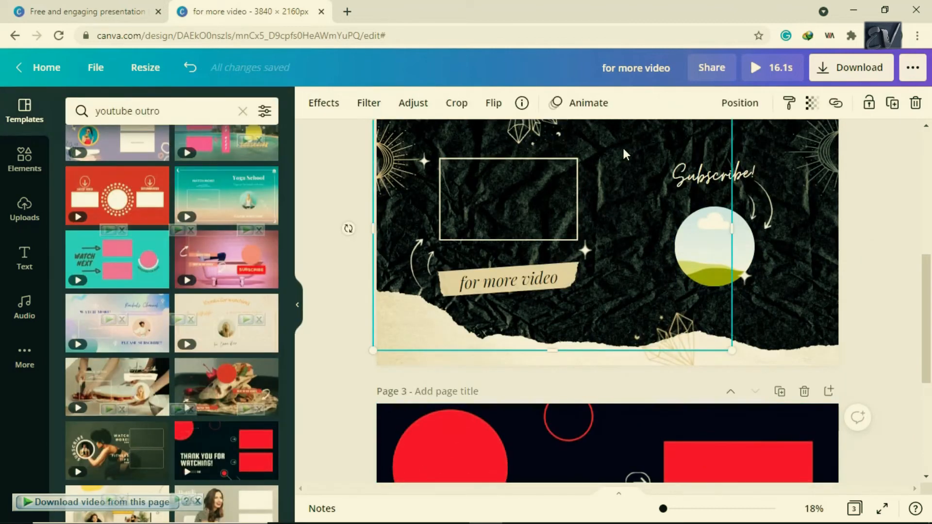
{"action": "scroll", "coordinate": [927, 245], "scroll_direction": "up", "scroll_amount": 3}
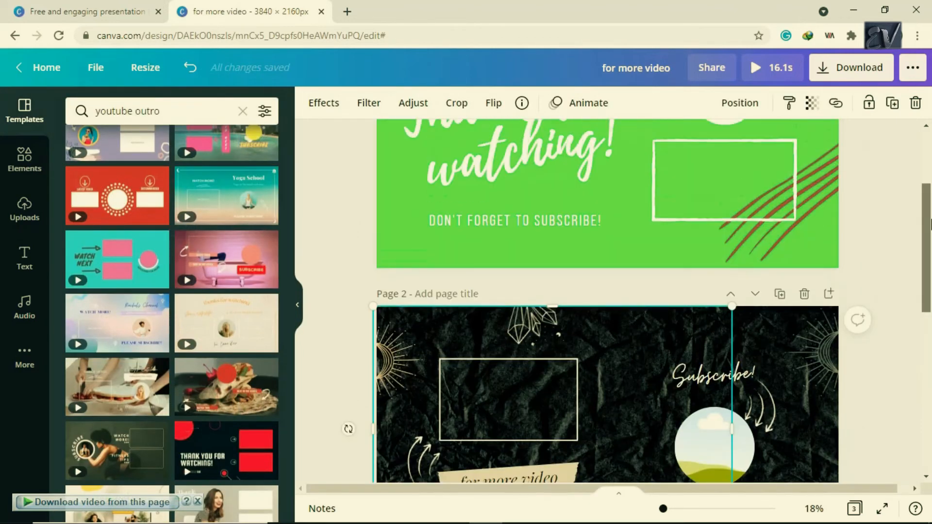
{"action": "left_click_drag", "start_coordinate": [930, 245], "coordinate": [930, 247]}
{"action": "left_click", "coordinate": [784, 266]}
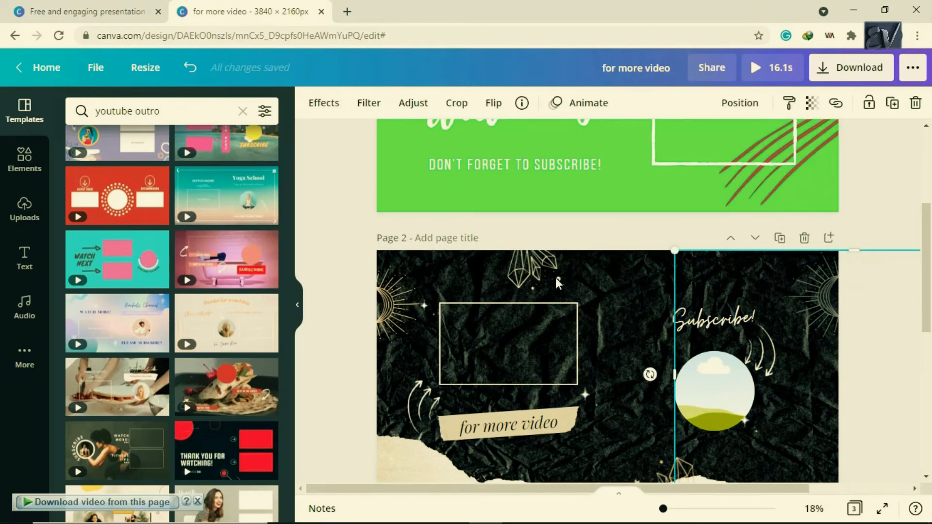
{"action": "left_click", "coordinate": [402, 264]}
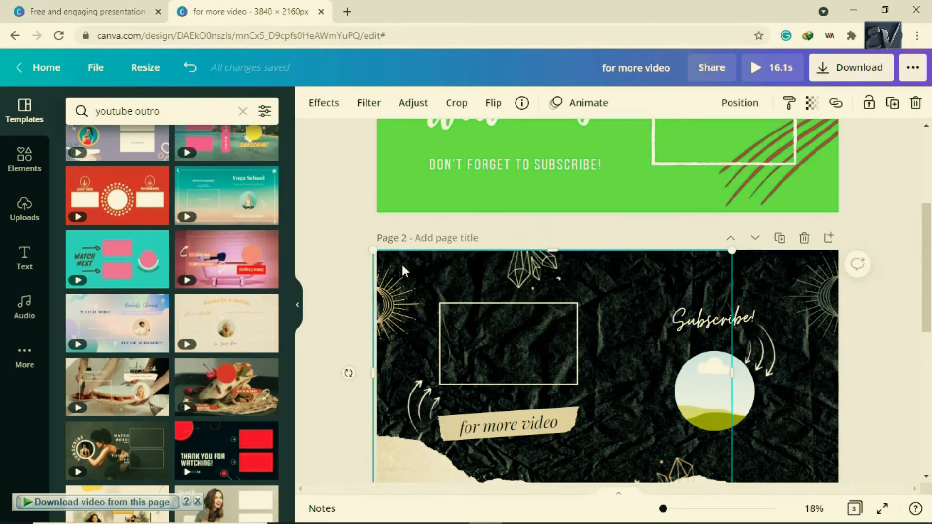
{"action": "scroll", "coordinate": [706, 323], "scroll_direction": "down", "scroll_amount": 2}
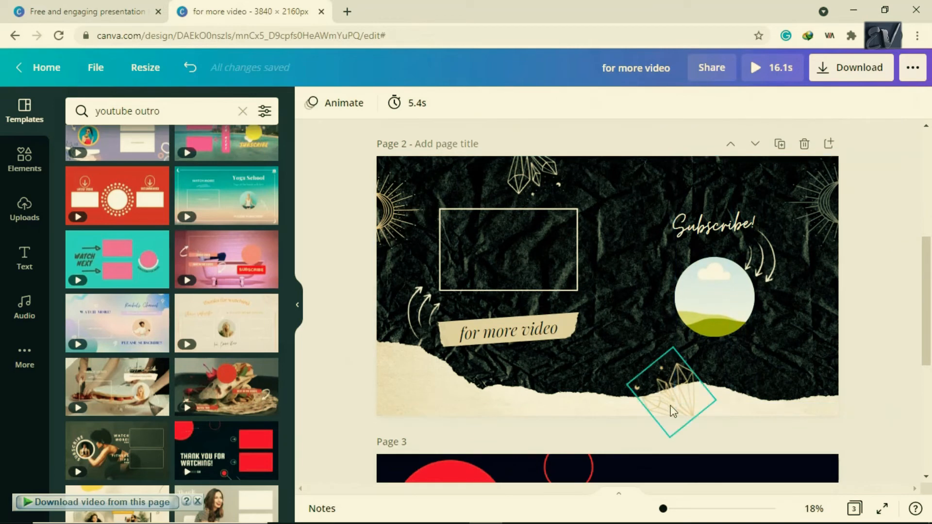
{"action": "left_click", "coordinate": [621, 411]}
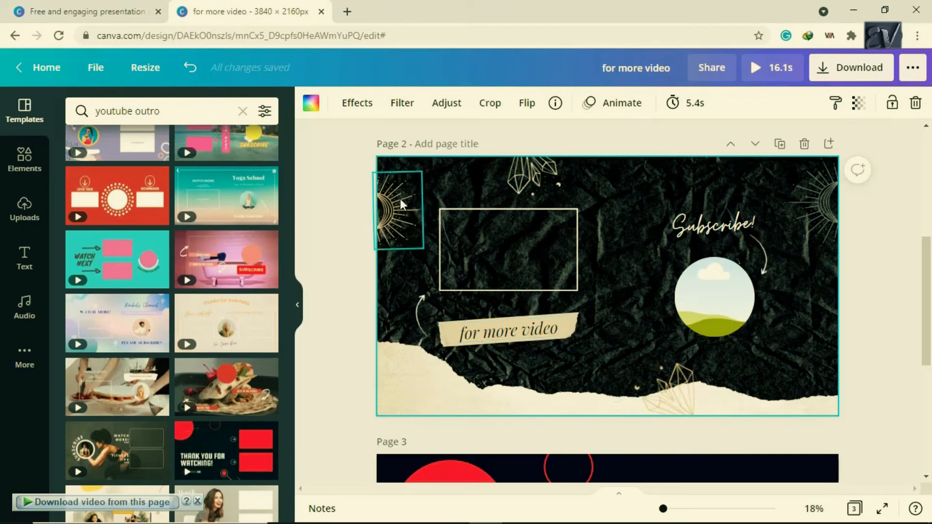
{"action": "left_click", "coordinate": [452, 168]}
{"action": "left_click_drag", "start_coordinate": [451, 170], "coordinate": [756, 179]}
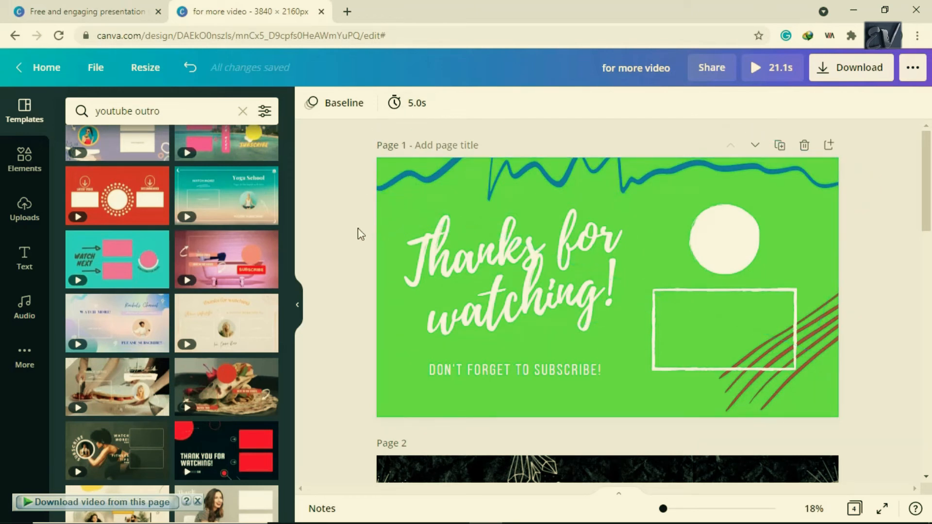
Set the timing of page 2 to 5.0 seconds
{"action": "scroll", "coordinate": [931, 176], "scroll_direction": "down", "scroll_amount": 5}
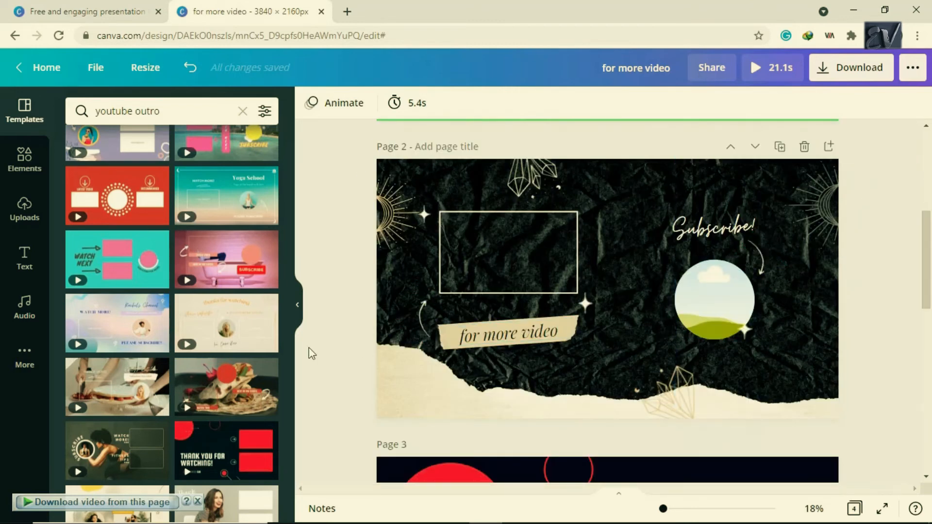
{"action": "left_click", "coordinate": [398, 379]}
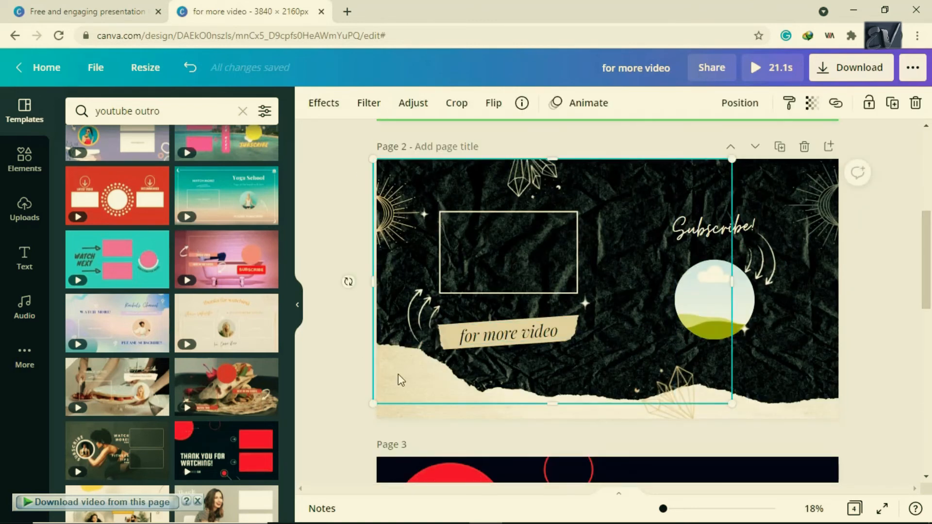
{"action": "left_click", "coordinate": [333, 284]}
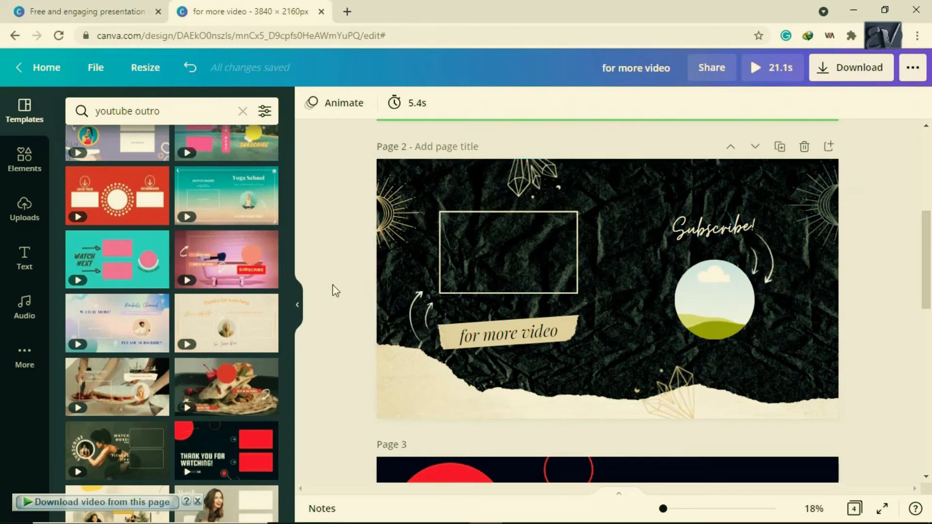
{"action": "left_click", "coordinate": [418, 103]}
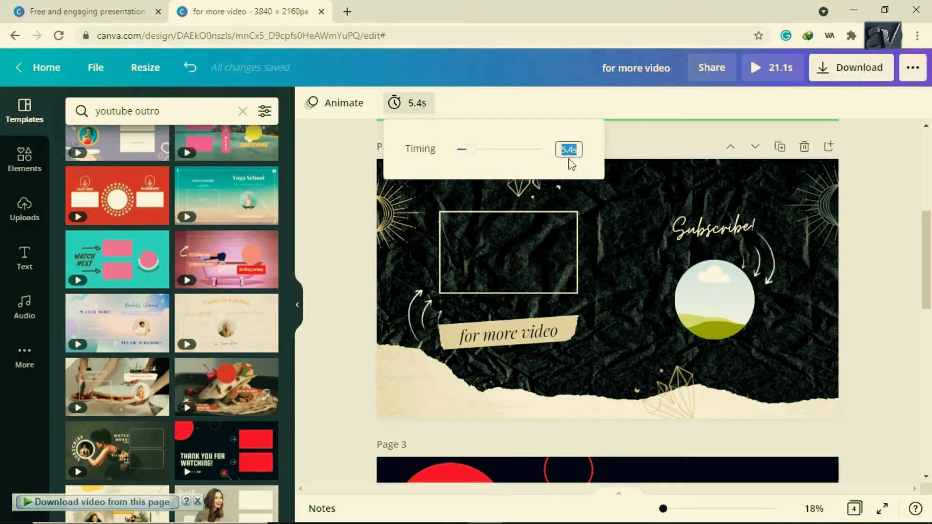
{"action": "left_click_drag", "start_coordinate": [475, 155], "coordinate": [470, 151]}
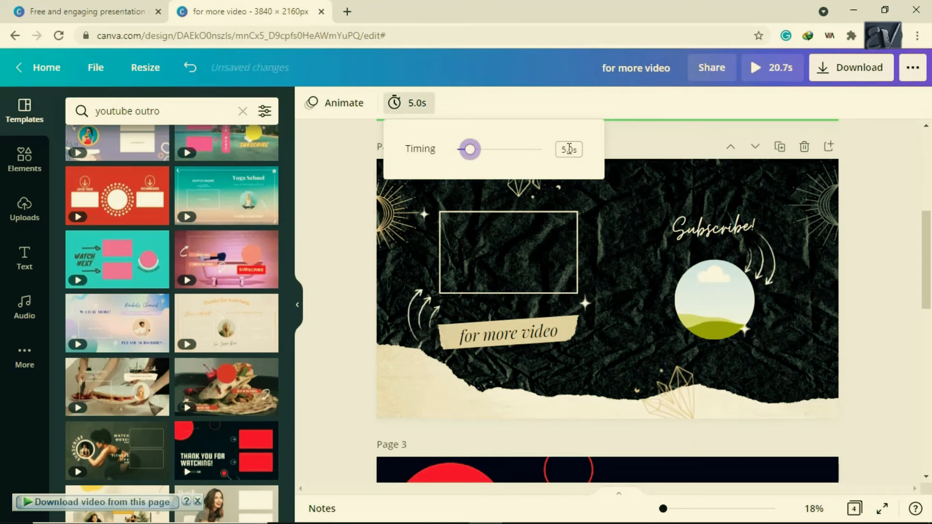
{"action": "left_click", "coordinate": [807, 196]}
Set the timing of page 3 to 5.0 seconds
{"action": "scroll", "coordinate": [656, 345], "scroll_direction": "down", "scroll_amount": 5}
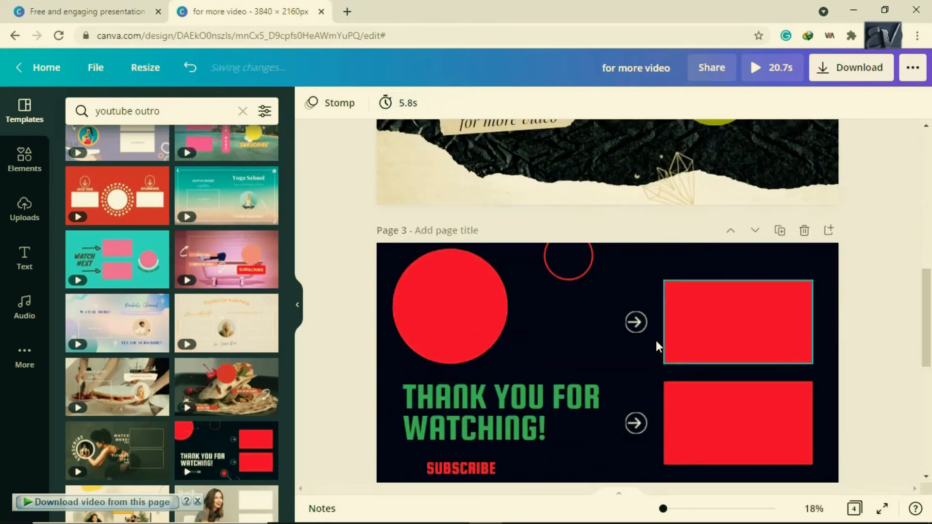
{"action": "left_click", "coordinate": [577, 337]}
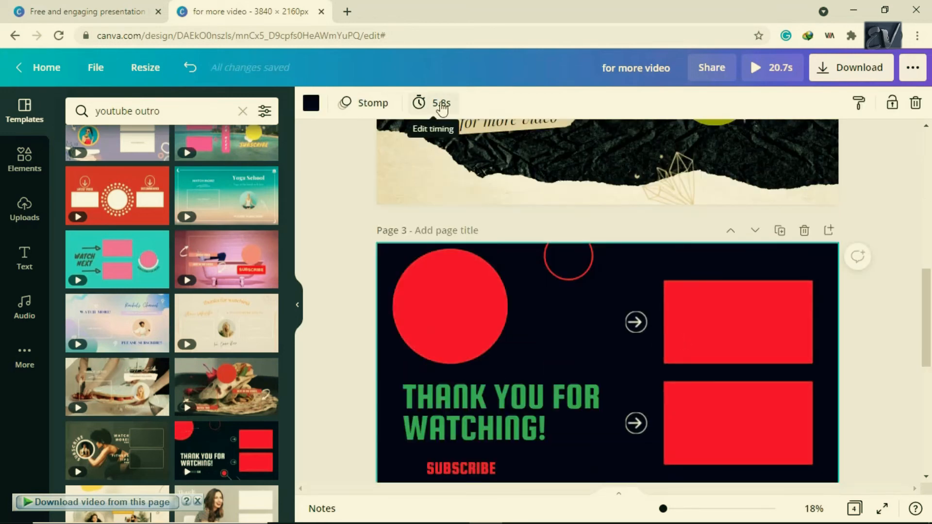
{"action": "left_click", "coordinate": [442, 104]}
{"action": "left_click", "coordinate": [495, 150]}
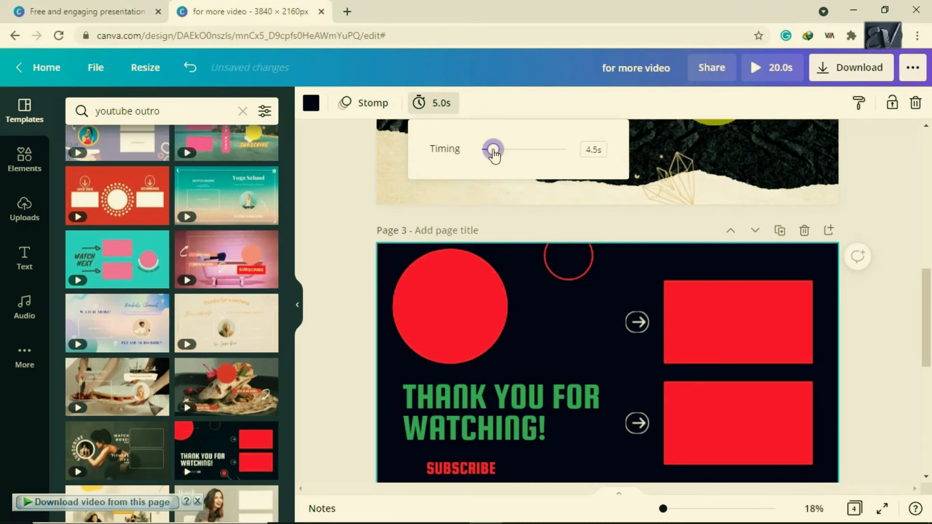
{"action": "left_click", "coordinate": [867, 316]}
Delete the empty dark page 4 at the end of the design
{"action": "left_click_drag", "start_coordinate": [930, 326], "coordinate": [921, 149]}
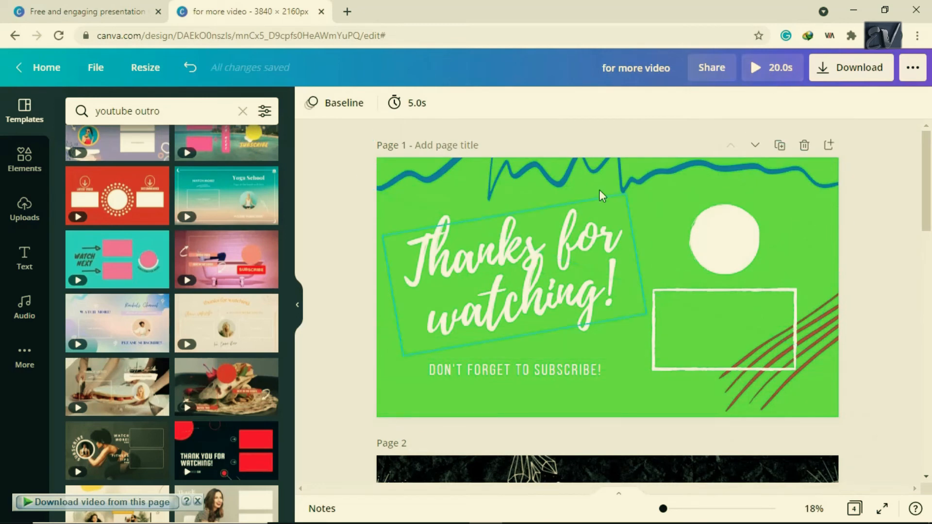
{"action": "left_click_drag", "start_coordinate": [930, 225], "coordinate": [769, 360]}
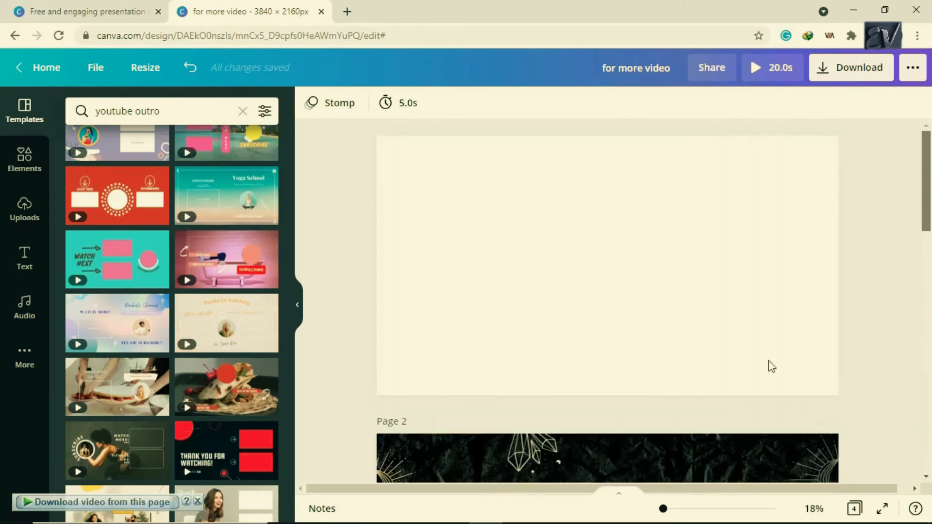
{"action": "left_click_drag", "start_coordinate": [930, 196], "coordinate": [931, 346]}
{"action": "scroll", "coordinate": [892, 366], "scroll_direction": "down", "scroll_amount": 6}
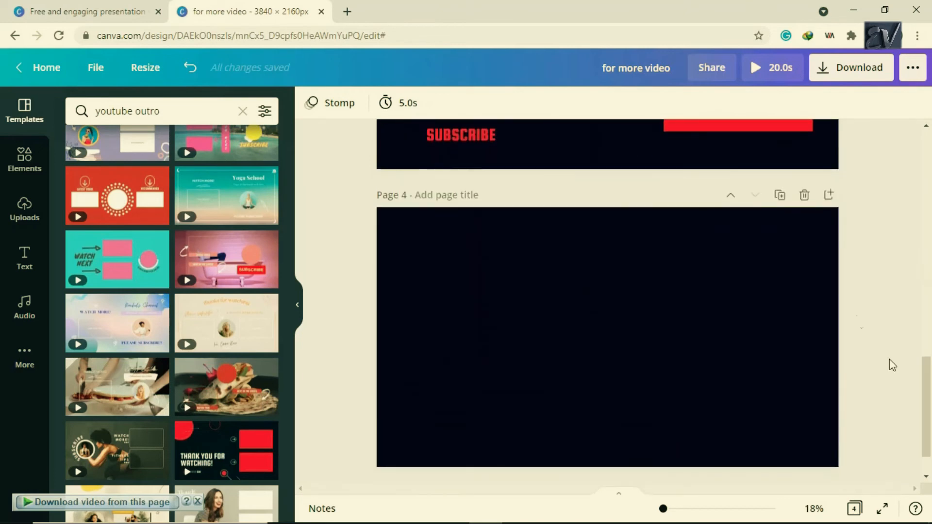
{"action": "left_click", "coordinate": [804, 195]}
Play the preview of the whole animated design, then close the preview
{"action": "left_click_drag", "start_coordinate": [928, 349], "coordinate": [931, 204]}
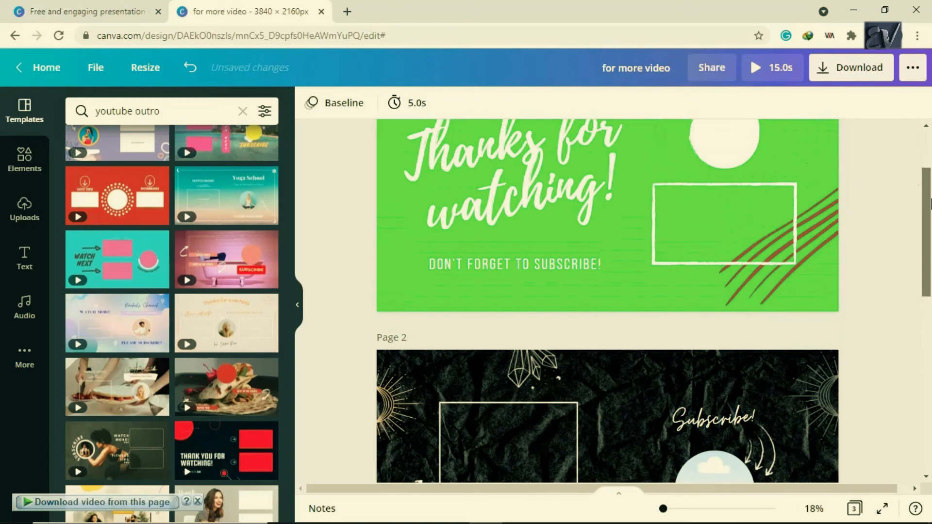
{"action": "left_click", "coordinate": [783, 81]}
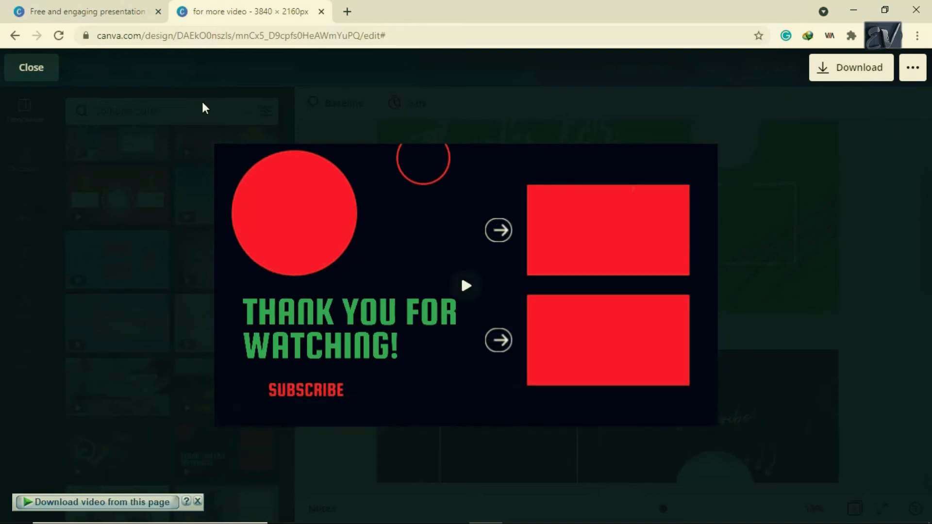
{"action": "left_click", "coordinate": [40, 76]}
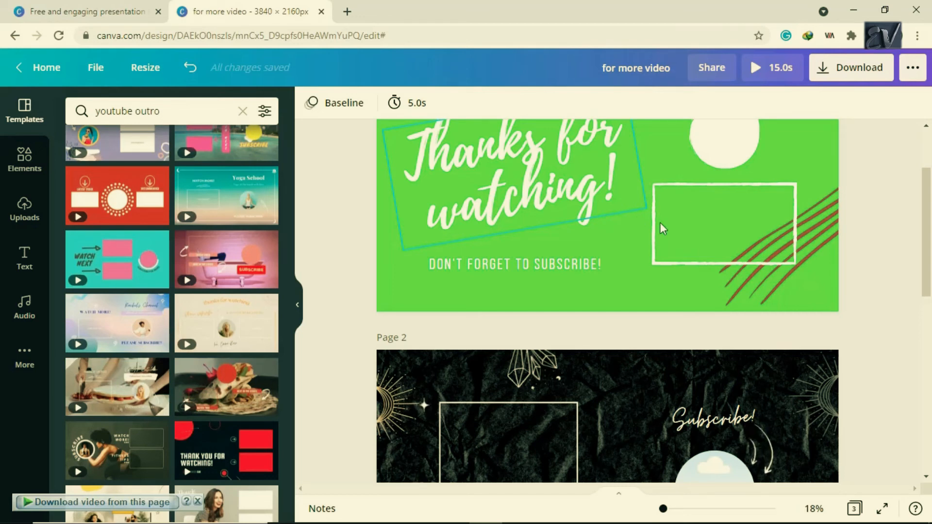
Export only page 1 of the design as an MP4 video
{"action": "scroll", "coordinate": [930, 161], "scroll_direction": "up", "scroll_amount": 2}
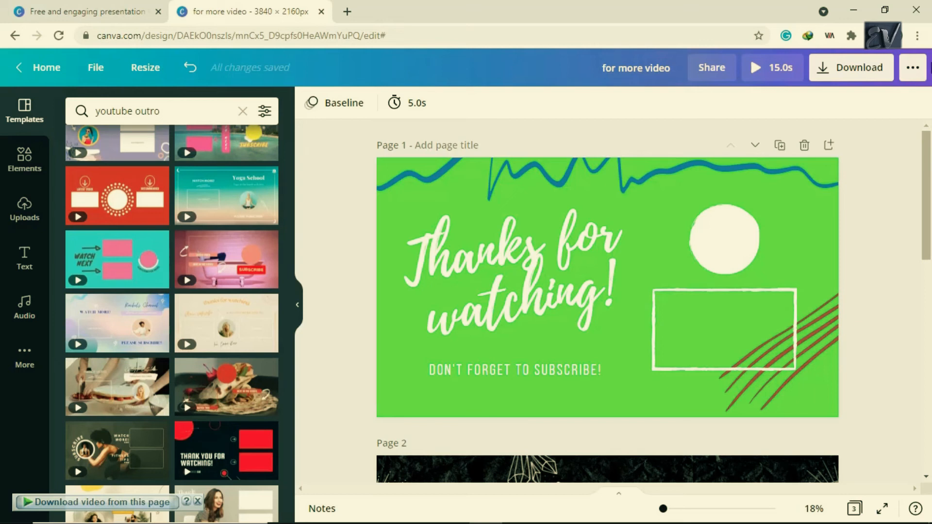
{"action": "left_click", "coordinate": [856, 76]}
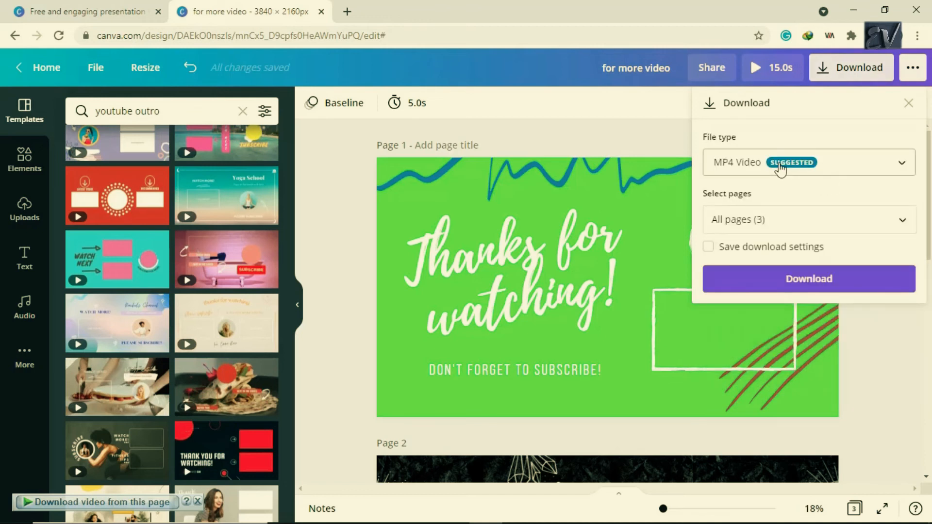
{"action": "left_click", "coordinate": [903, 225]}
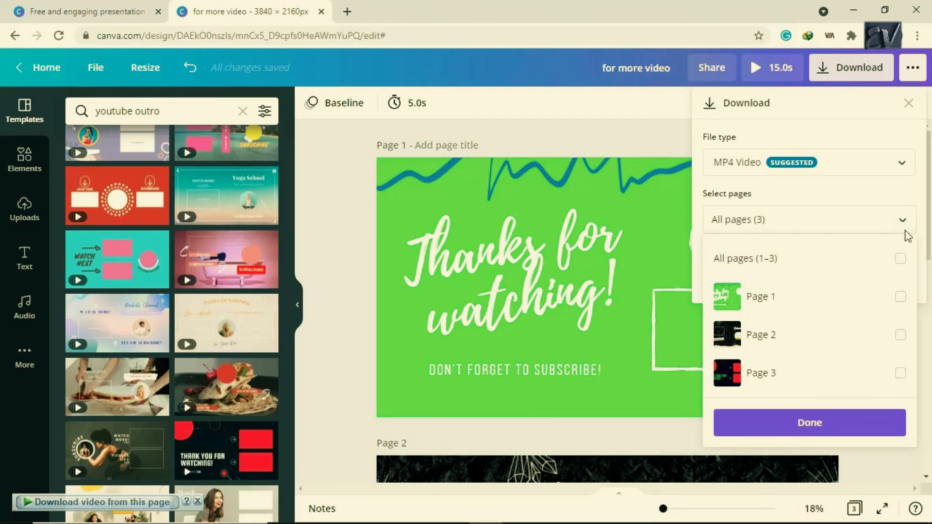
{"action": "left_click", "coordinate": [901, 297]}
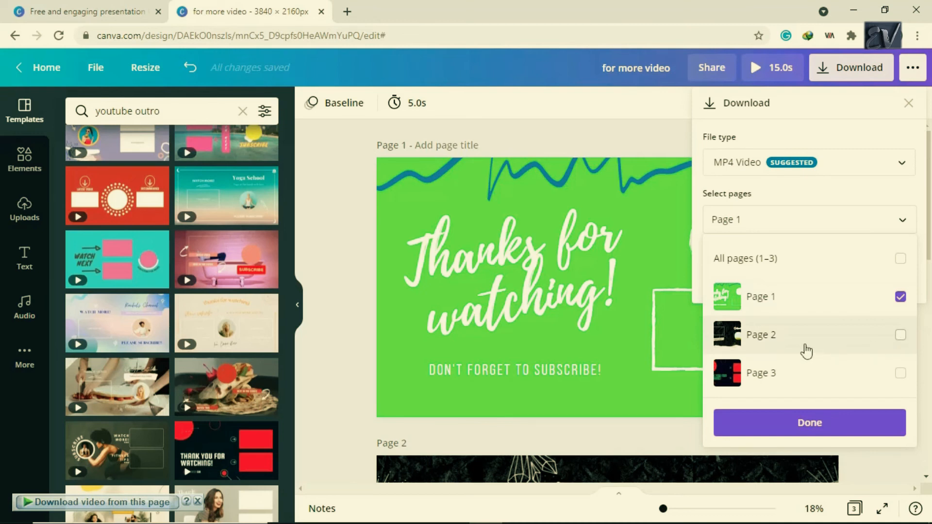
{"action": "left_click", "coordinate": [838, 424]}
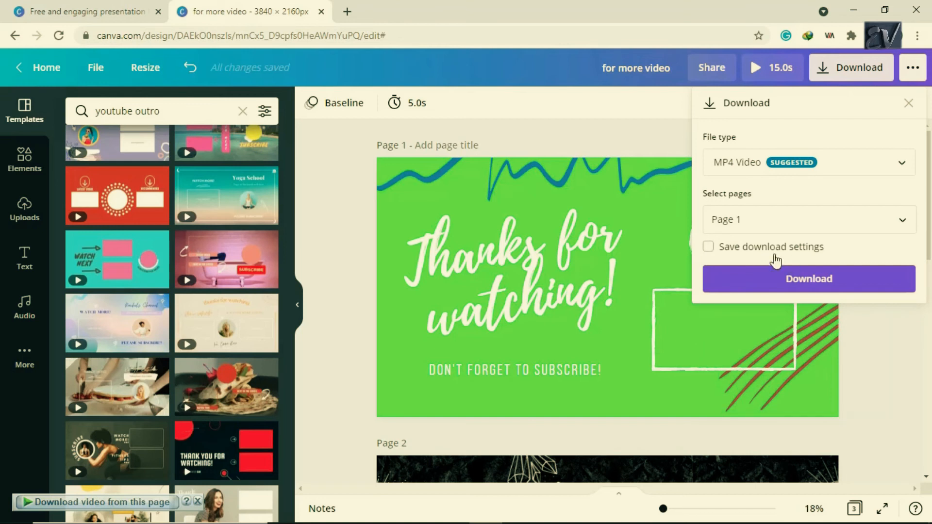
{"action": "left_click", "coordinate": [770, 282]}
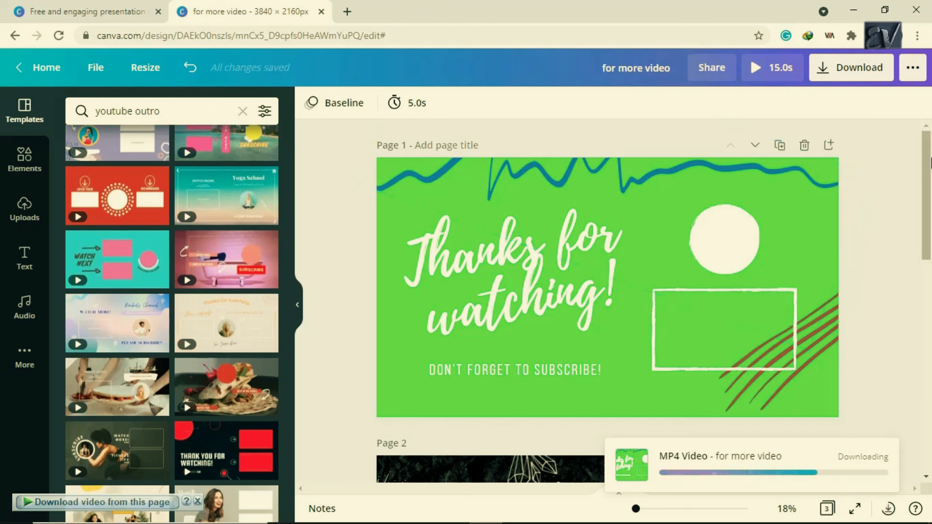
Save the exported video as "for more video.mp4" in the Downloads\Video folder
{"action": "scroll", "coordinate": [930, 195], "scroll_direction": "down", "scroll_amount": 2}
{"action": "scroll", "coordinate": [930, 195], "scroll_direction": "down", "scroll_amount": 3}
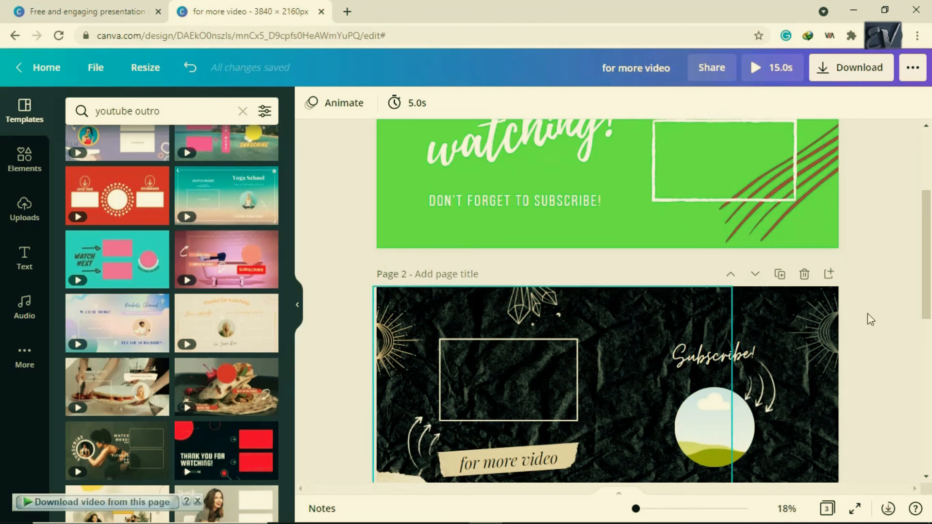
{"action": "scroll", "coordinate": [366, 392], "scroll_direction": "down", "scroll_amount": 3}
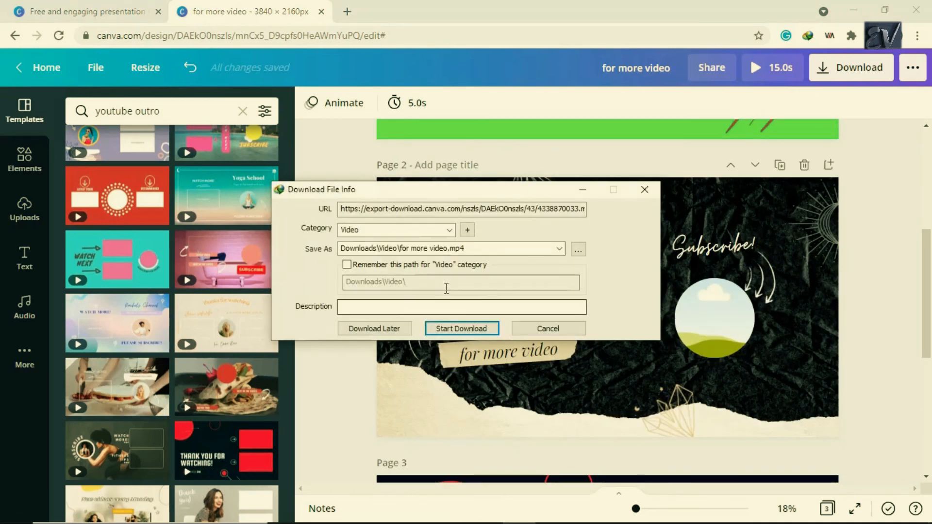
{"action": "left_click", "coordinate": [446, 331]}
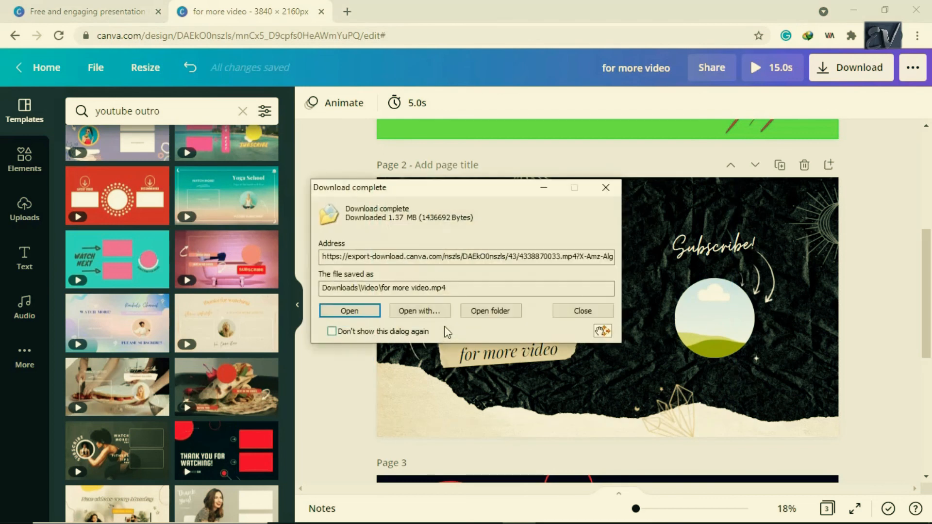
Open the downloaded video in VLC media player, try to play it, and return to page 1 of the Canva design
{"action": "left_click", "coordinate": [356, 313]}
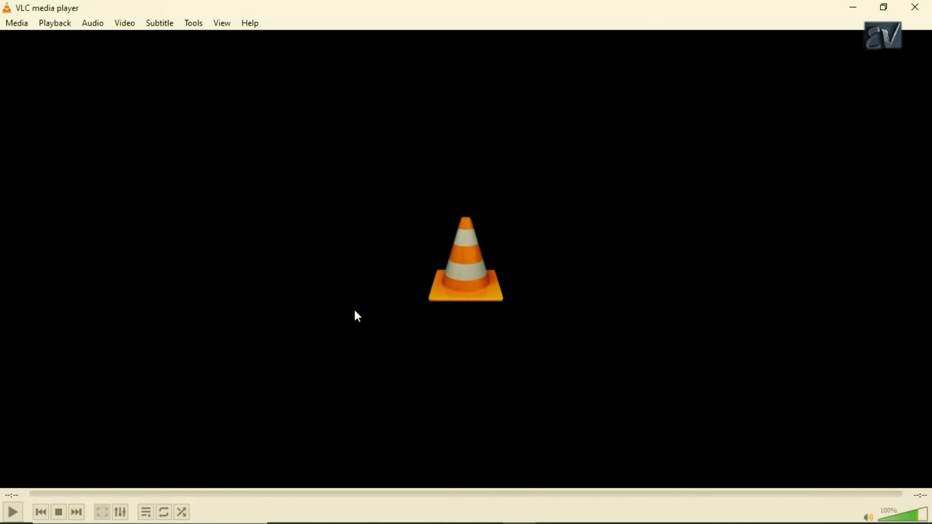
{"action": "left_click", "coordinate": [14, 515]}
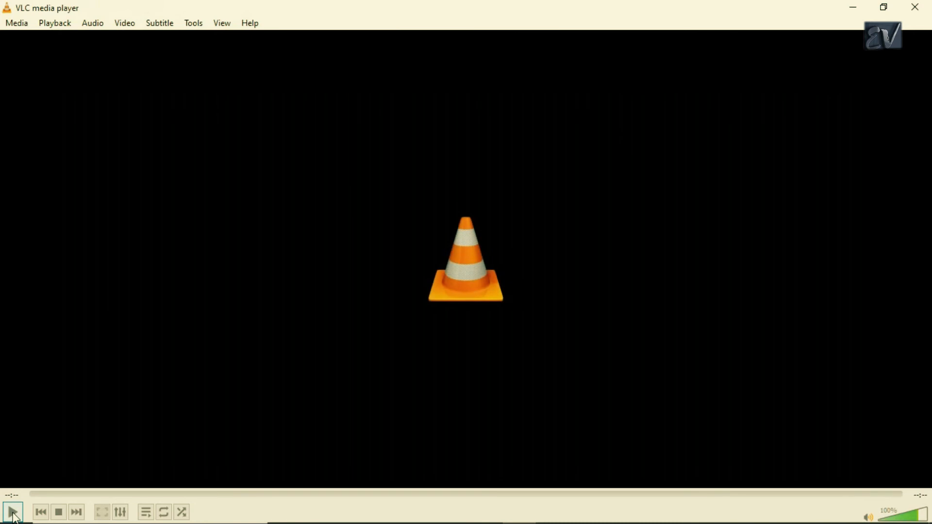
{"action": "left_click", "coordinate": [19, 519]}
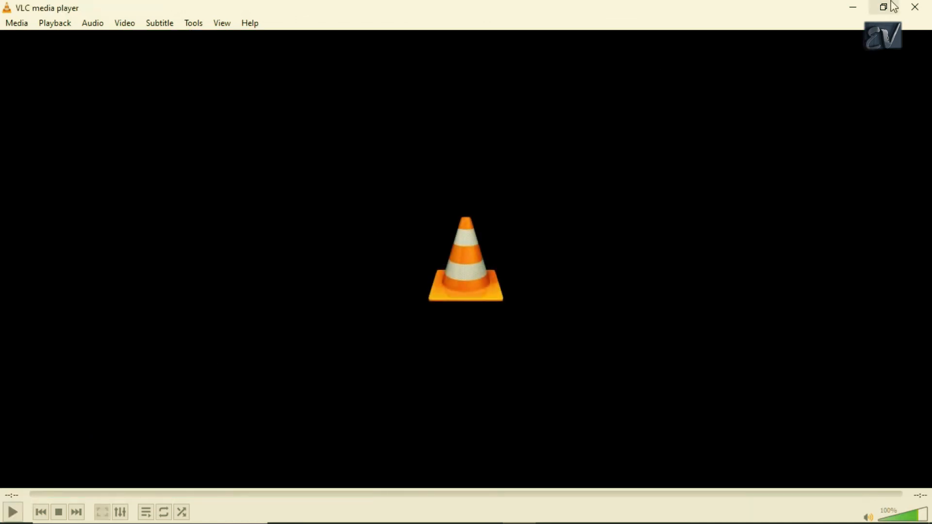
{"action": "left_click", "coordinate": [915, 7]}
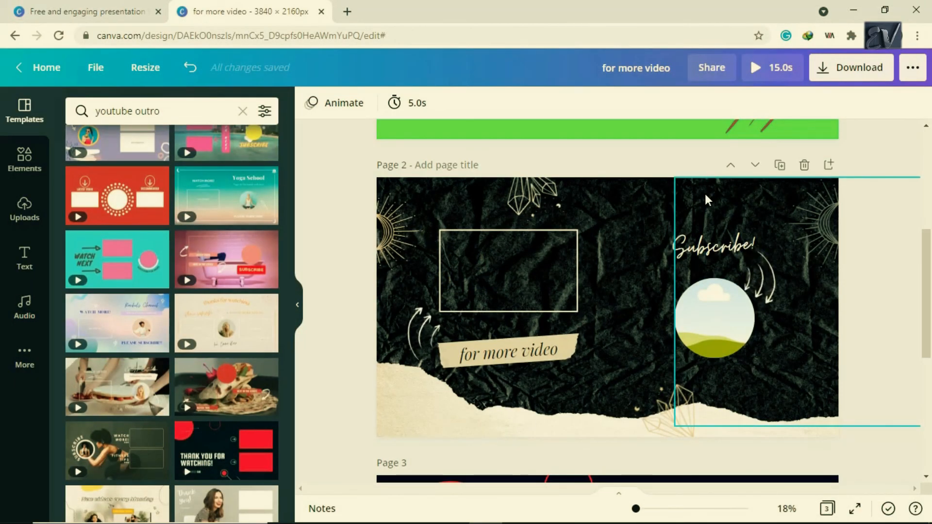
{"action": "left_click_drag", "start_coordinate": [927, 283], "coordinate": [931, 184]}
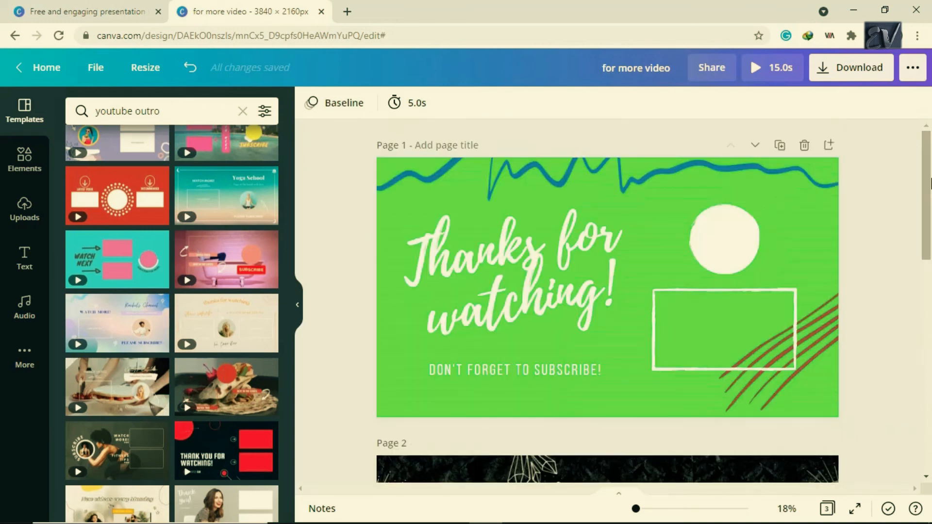